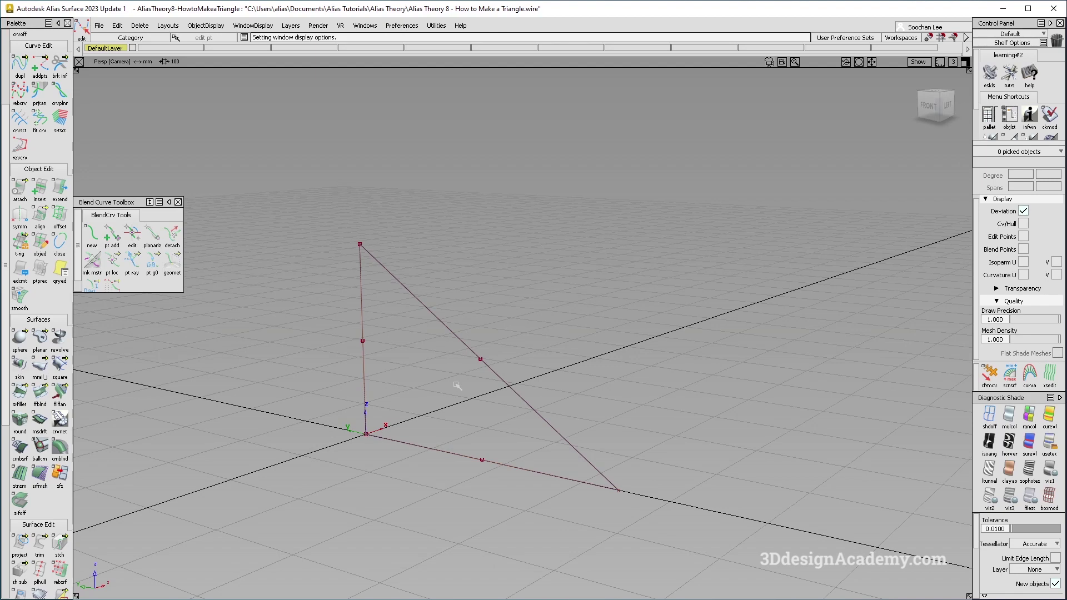
Build a monorail surface using the vertical line as generation curve and the base line as rail.
alt+shift+drag(486, 357, 459, 416)
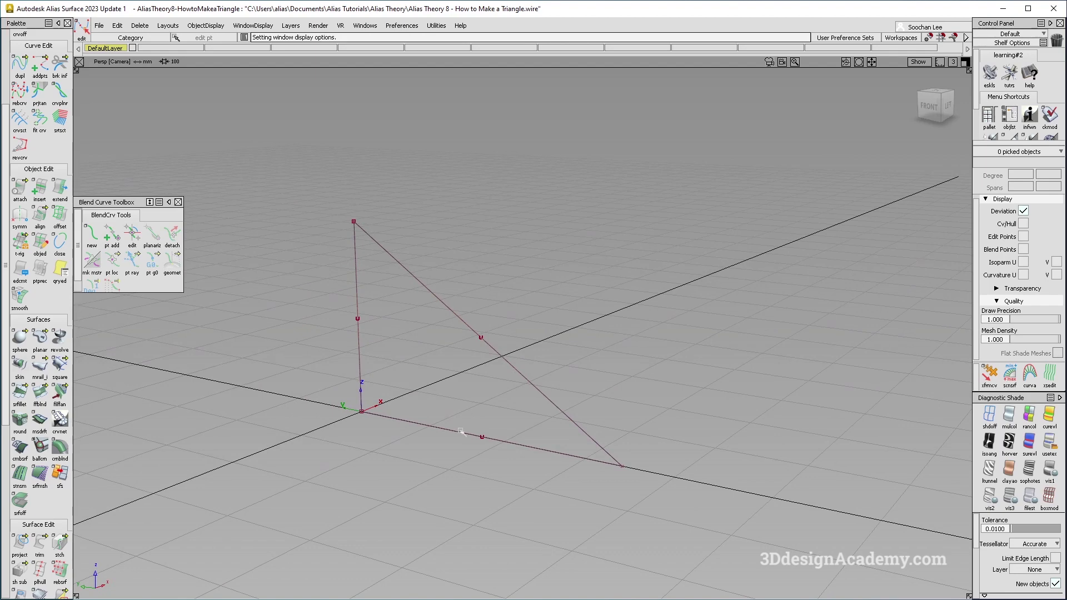
alt+shift+drag(468, 433, 392, 417)
ctrl+shift+drag(391, 417, 338, 495)
ctrl+shift+drag(338, 497, 309, 331)
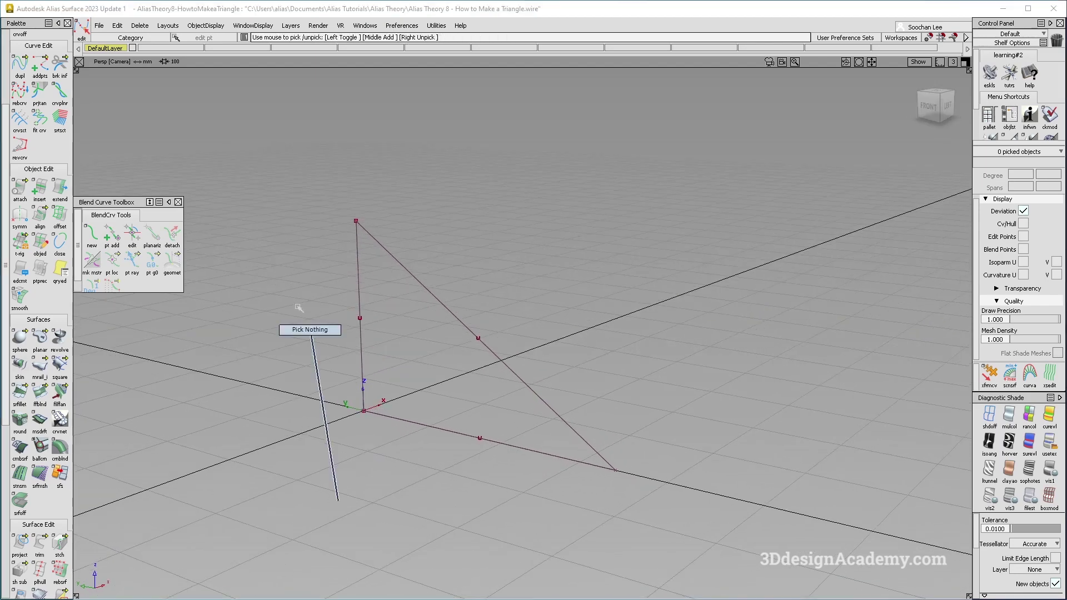
click(38, 367)
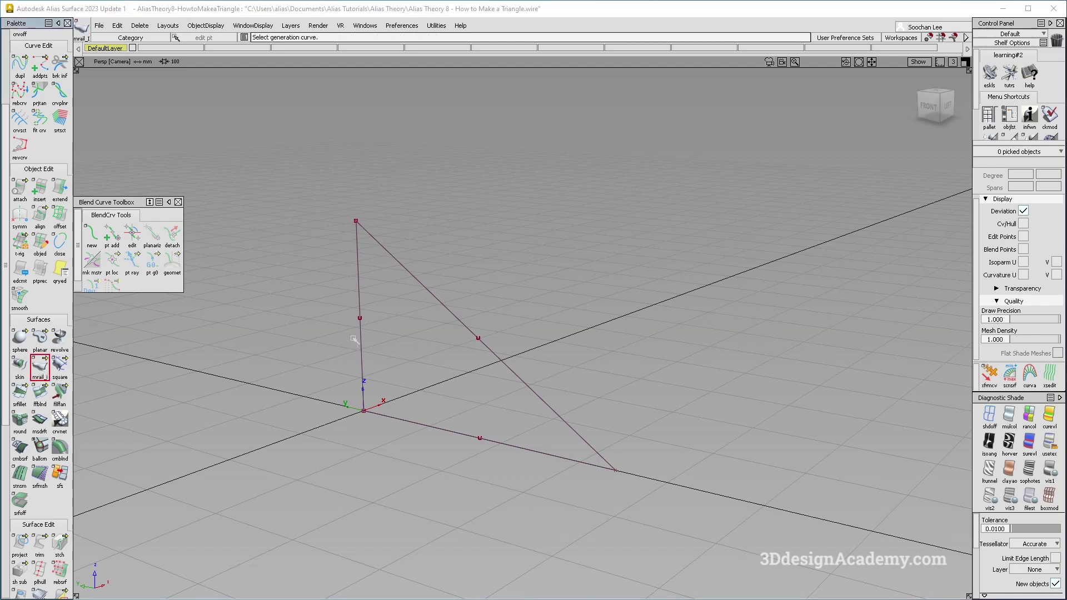
click(359, 334)
click(420, 424)
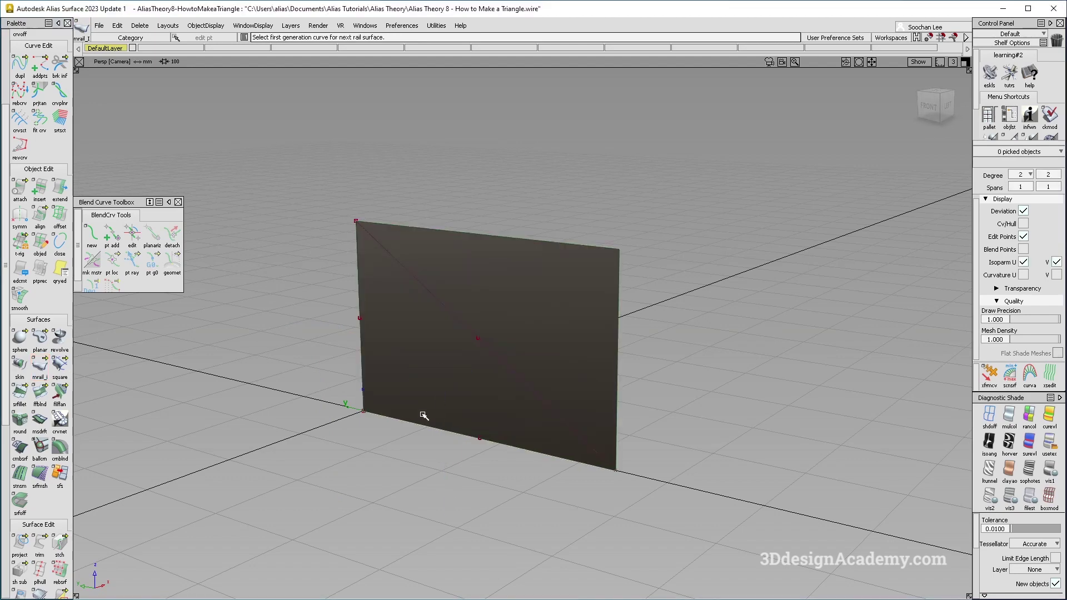
Project the diagonal line onto the rectangular surface along X and trim the surface to the triangle.
alt+shift+drag(420, 423, 398, 322)
alt+shift+drag(403, 283, 373, 224)
alt+shift+drag(519, 420, 489, 364)
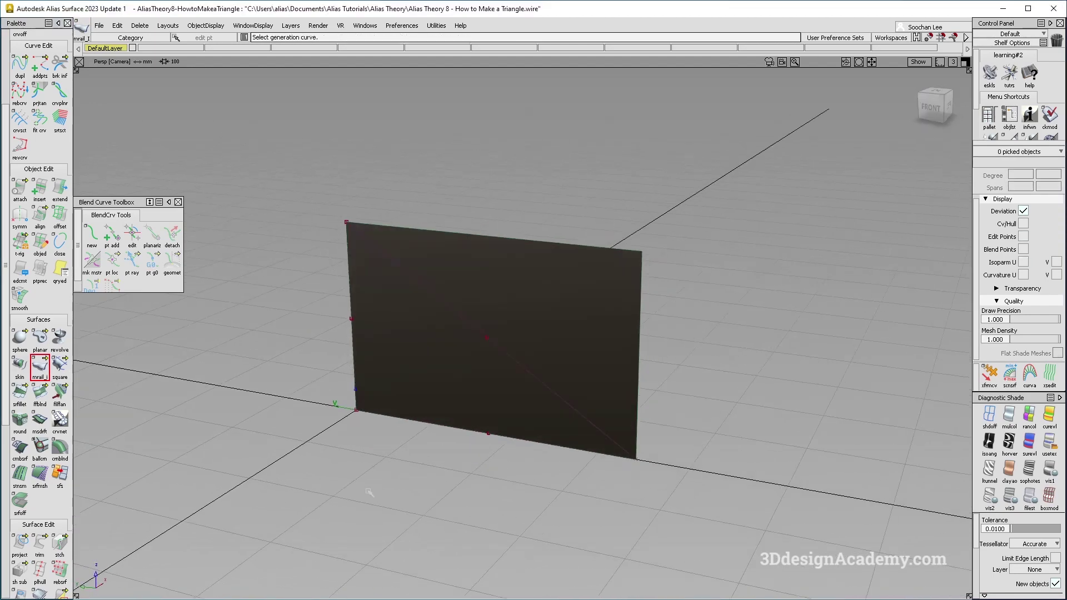
click(20, 542)
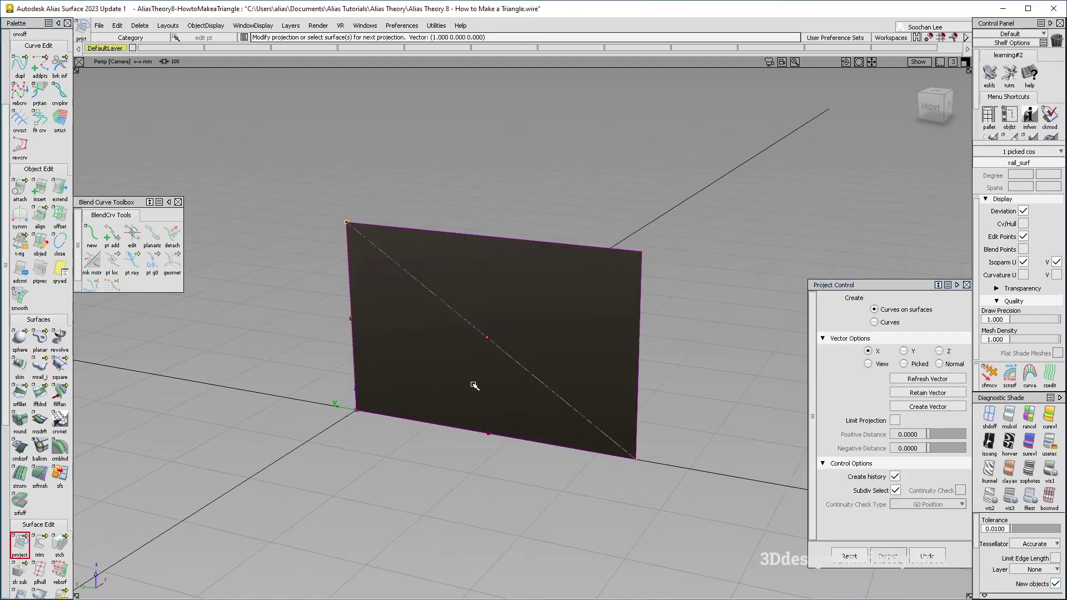
click(448, 400)
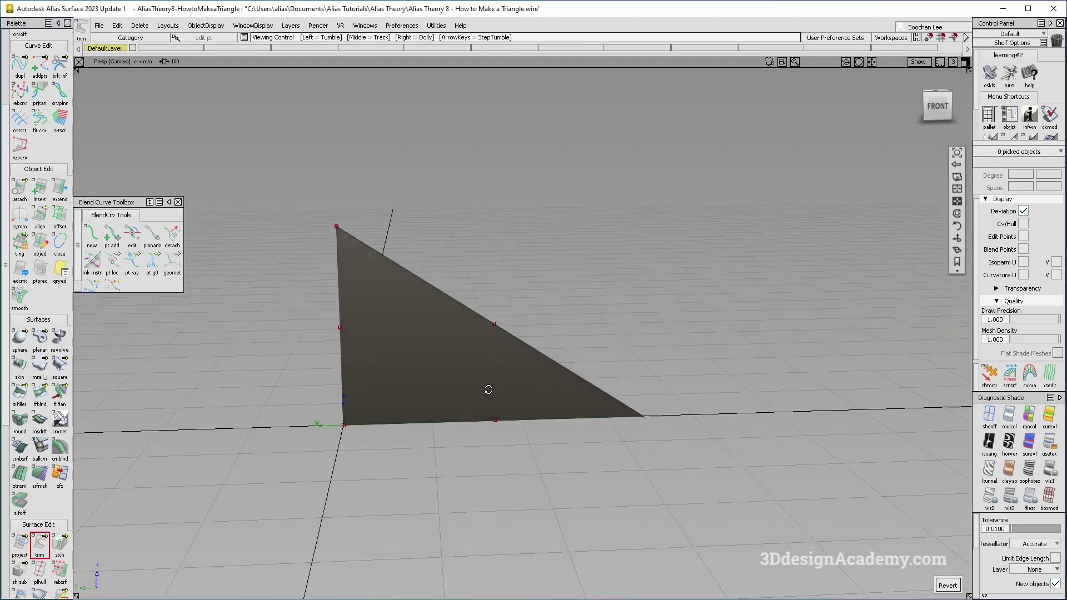
Select the trimmed triangular surface to show its control vertices and hulls, then delete it.
ctrl+shift+drag(450, 381, 265, 216)
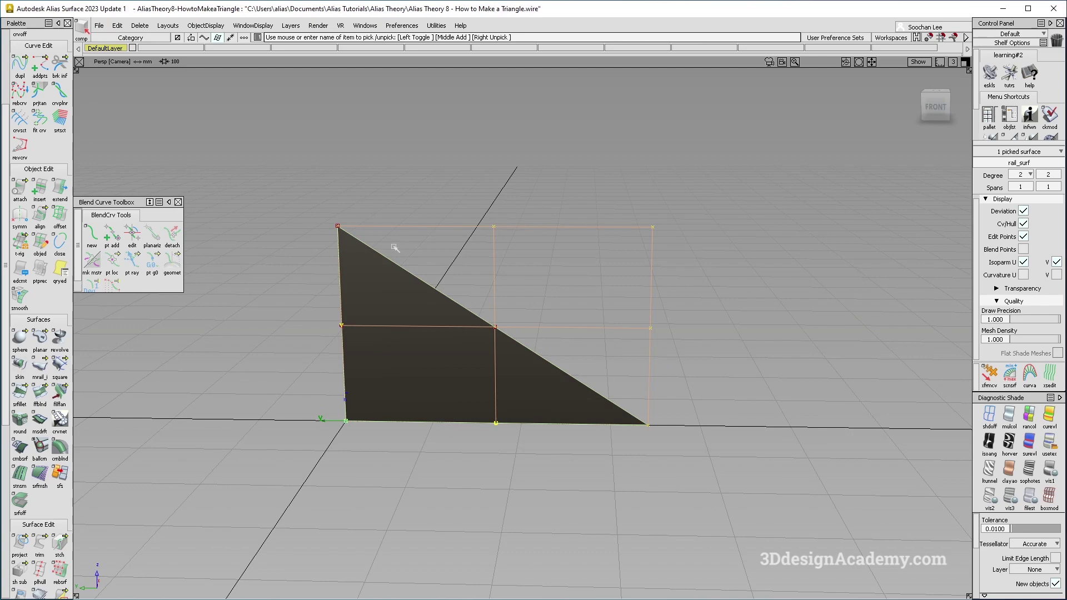
alt+shift+drag(659, 390, 495, 344)
key(Delete)
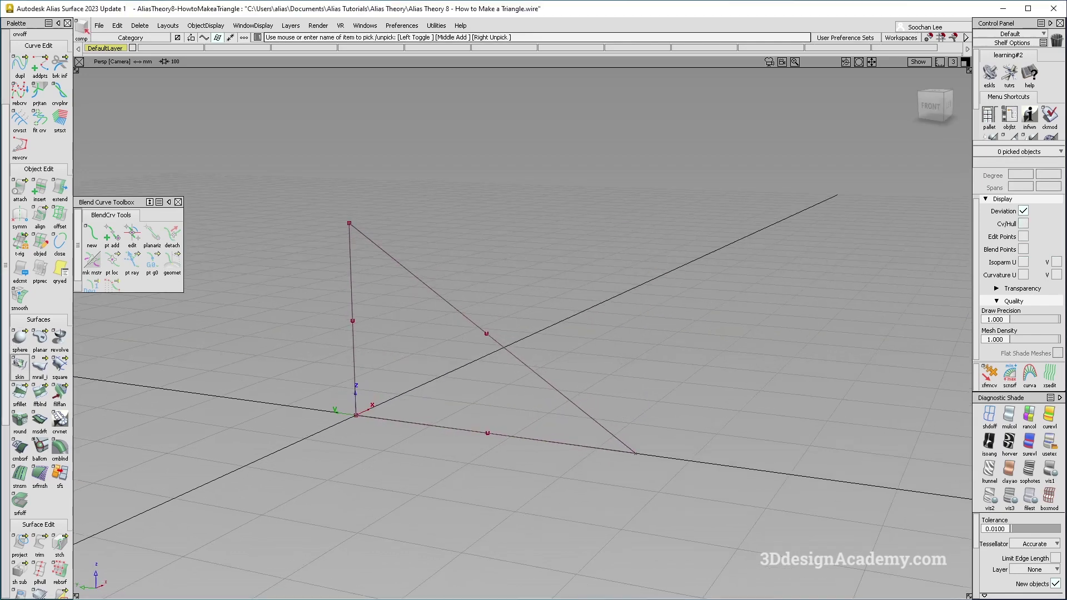
Skin a surface between the vertical and diagonal lines with Crown Mode set to Off.
click(19, 365)
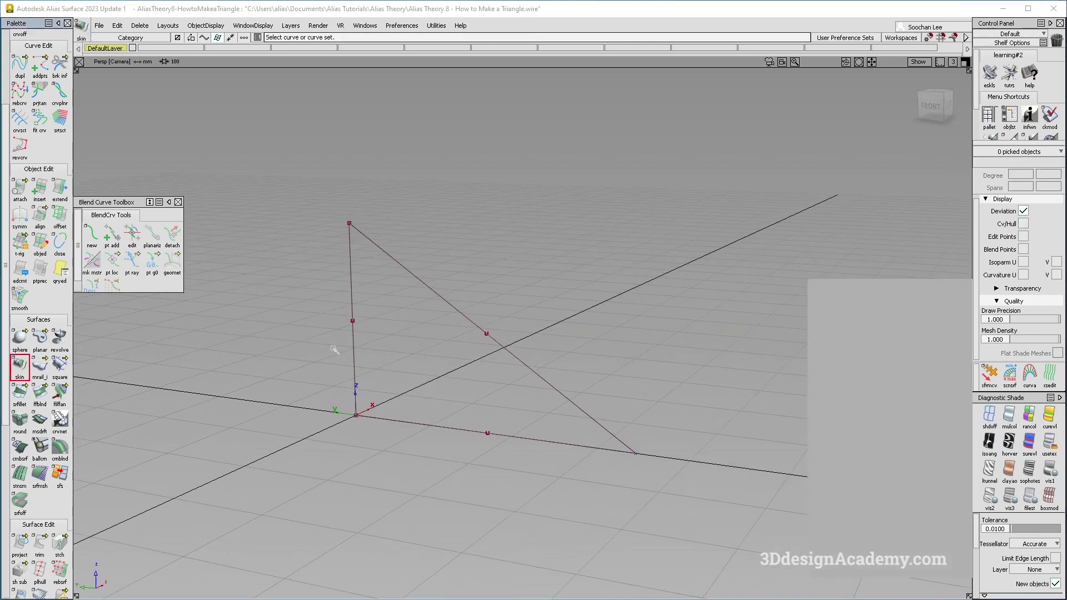
click(390, 351)
click(500, 340)
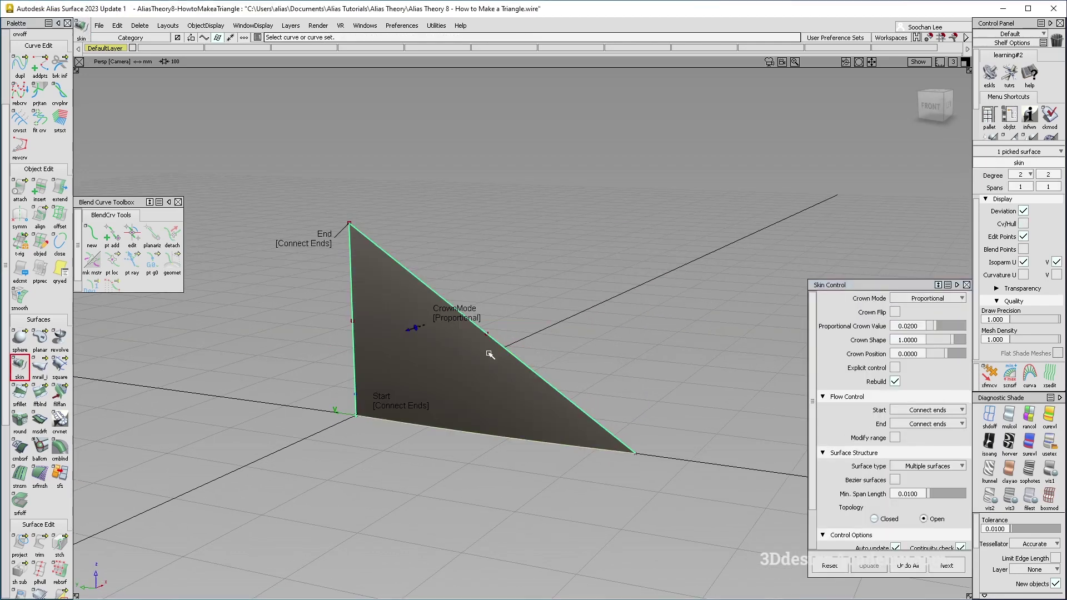
click(934, 298)
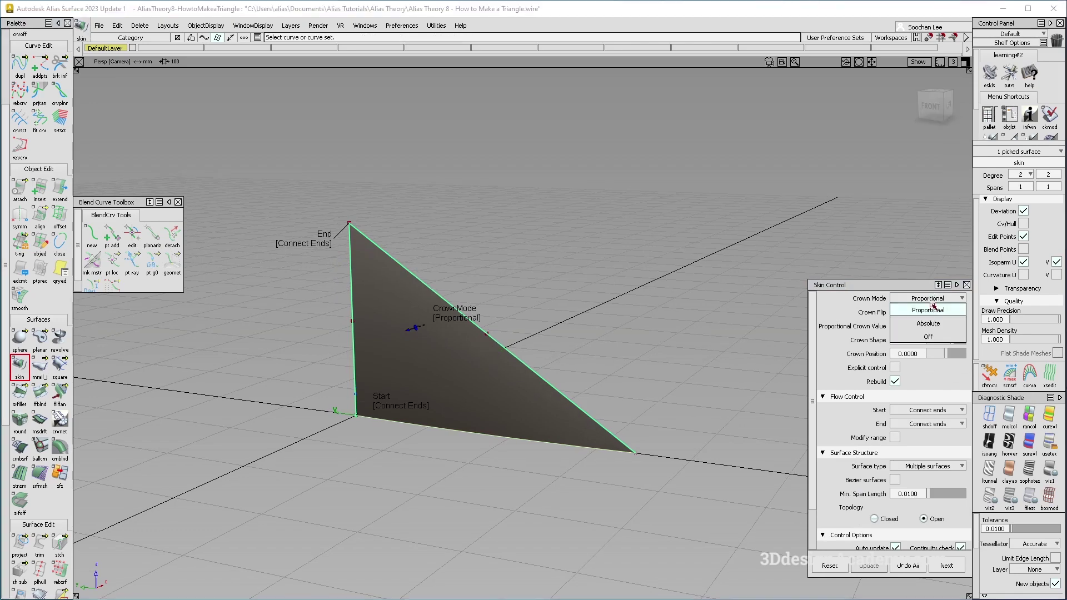
click(935, 320)
alt+shift+drag(380, 322, 462, 404)
Move the skinned triangle away from its boundary curves and clear the selection.
ctrl+shift+middle_drag(388, 483, 388, 432)
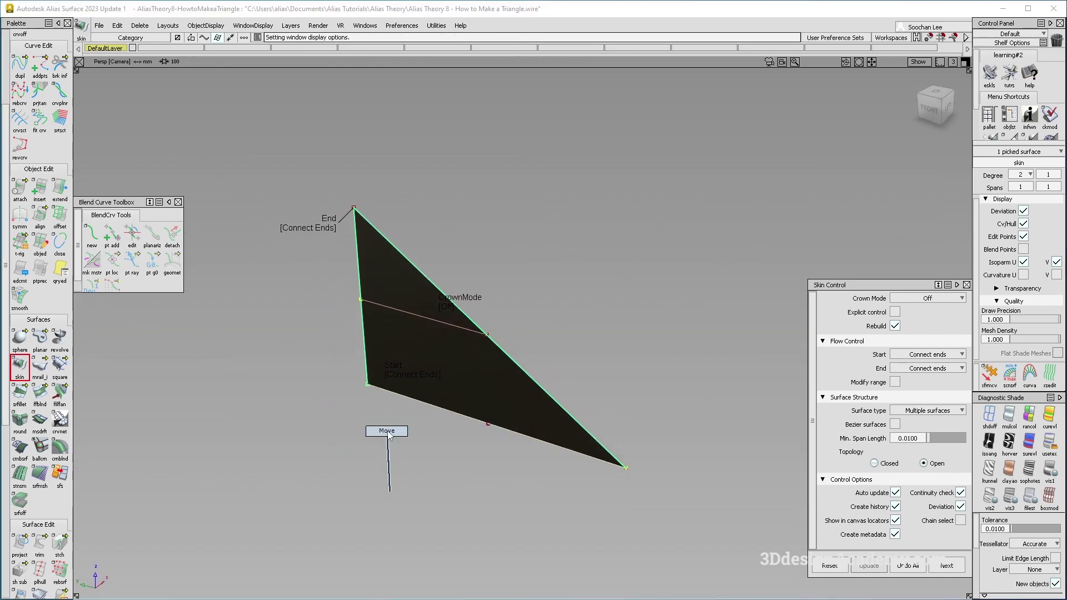
click(364, 456)
key(Return)
drag(310, 472, 446, 411)
alt+shift+middle_drag(524, 318, 465, 421)
ctrl+shift+drag(458, 445, 414, 245)
Pick one of the two coincident control vertices at the skin surface's top corner and move it away.
alt+shift+right_drag(239, 239, 338, 248)
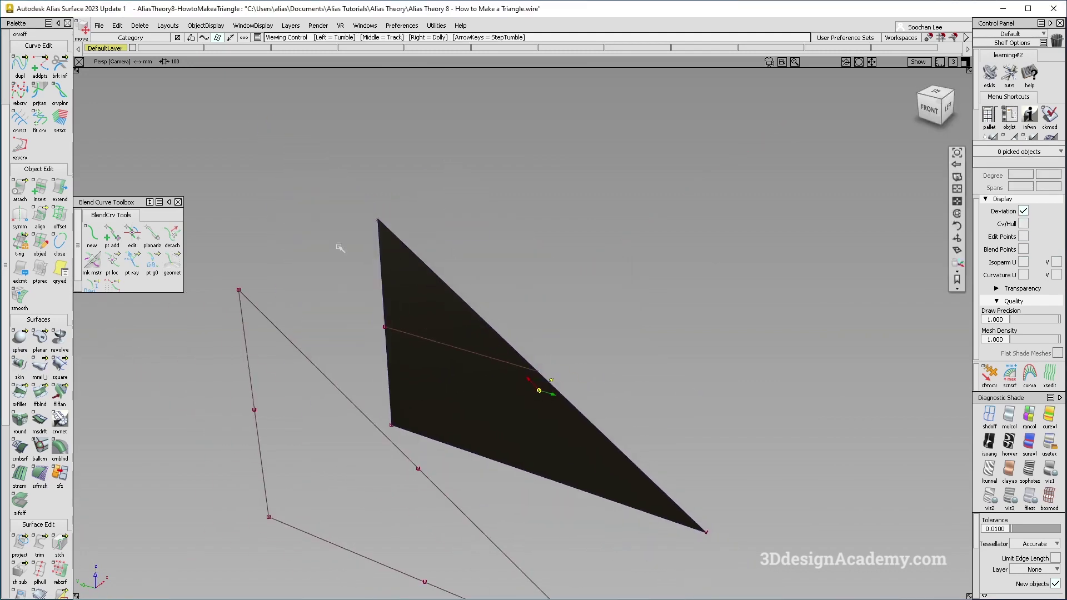
alt+shift+drag(339, 248, 409, 289)
alt+shift+drag(445, 388, 438, 390)
alt+shift+middle_drag(438, 391, 424, 364)
alt+shift+drag(424, 365, 428, 371)
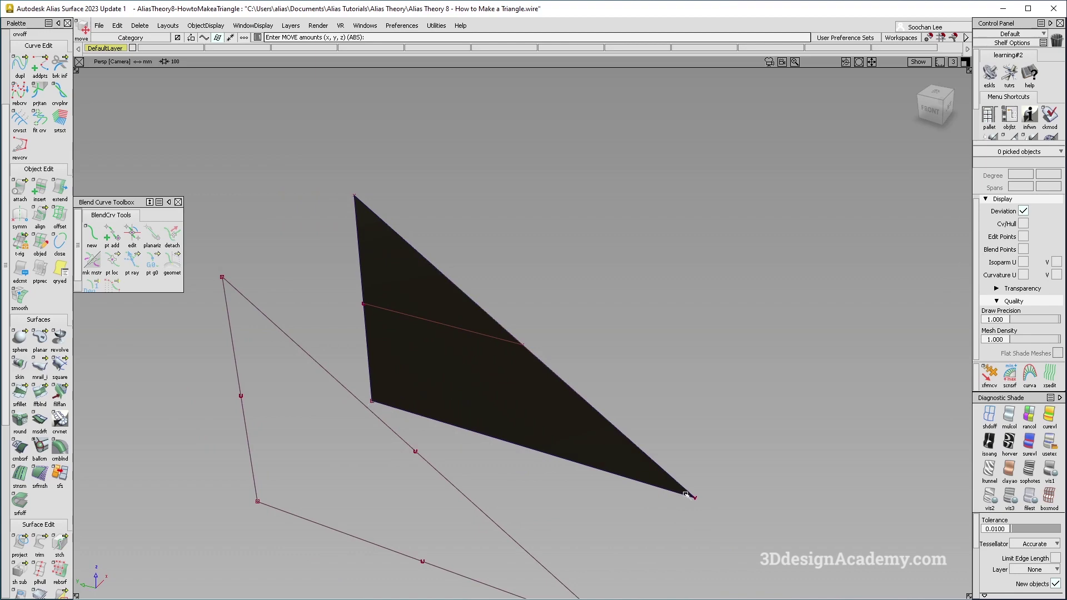
ctrl+shift+drag(280, 196, 356, 198)
click(355, 196)
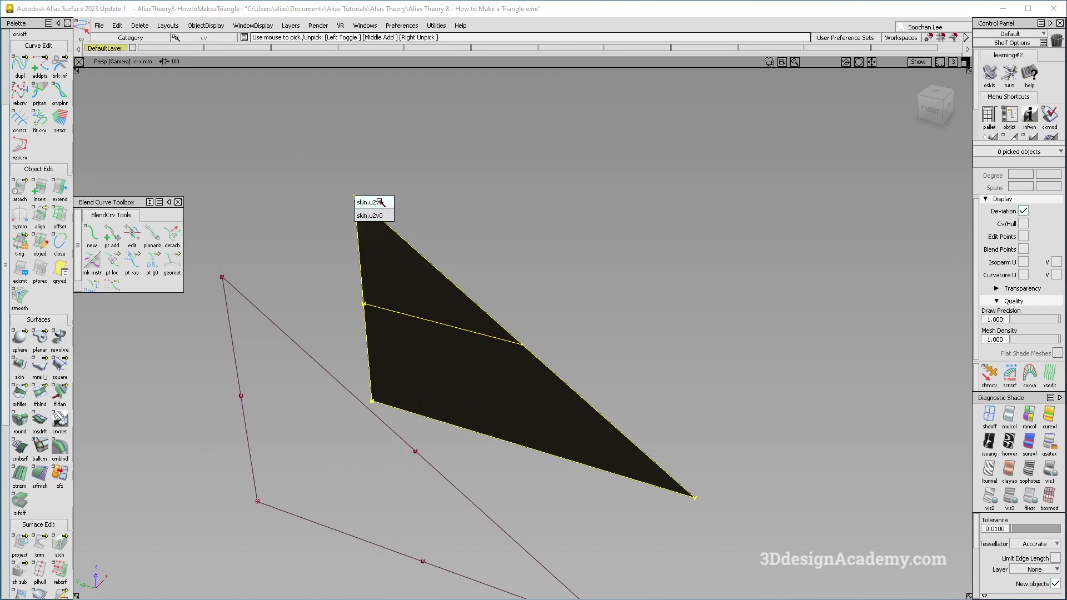
click(380, 202)
ctrl+shift+middle_drag(420, 245, 418, 207)
drag(410, 194, 422, 334)
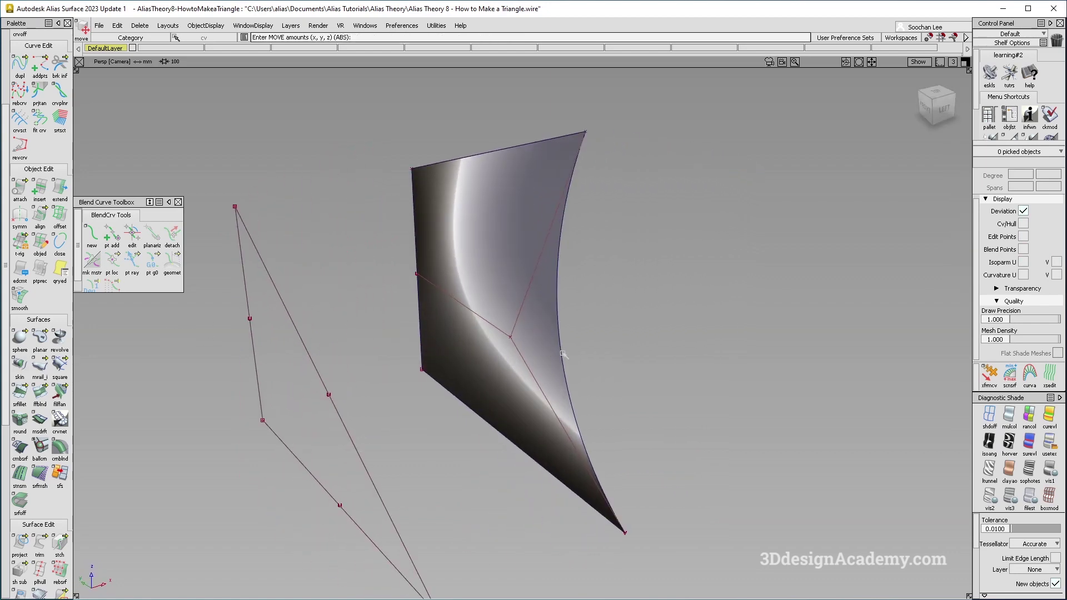
Delete the deformed skin surface, keeping only the triangle's boundary curves.
alt+shift+drag(566, 352, 538, 339)
alt+shift+right_drag(538, 340, 505, 338)
alt+shift+drag(506, 338, 534, 333)
ctrl+shift+drag(600, 238, 514, 351)
click(521, 341)
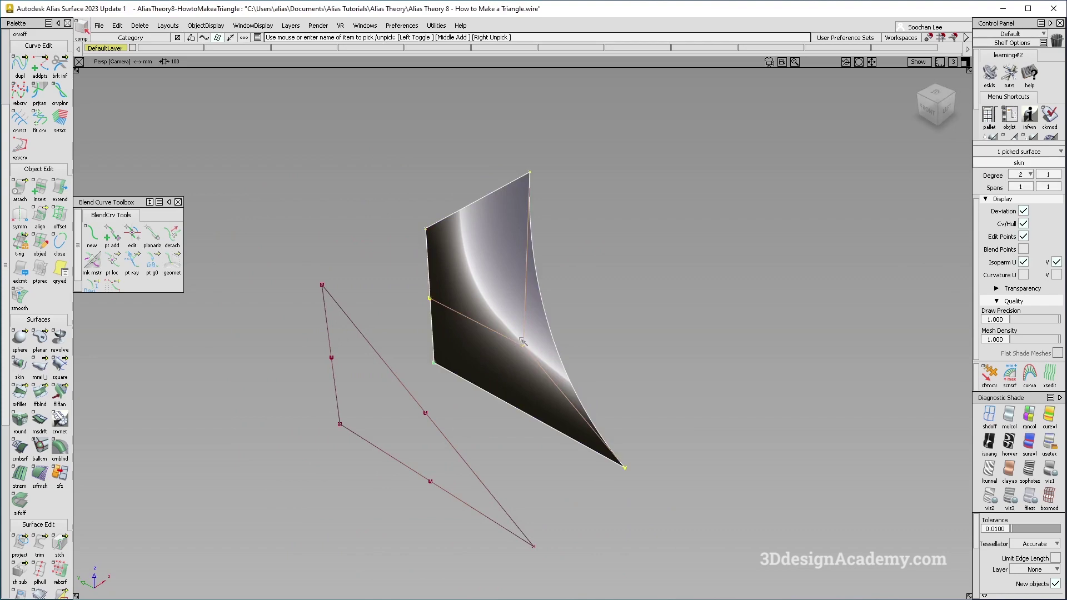
key(Delete)
key(Return)
alt+shift+drag(341, 455, 356, 438)
ctrl+shift+drag(277, 426, 209, 215)
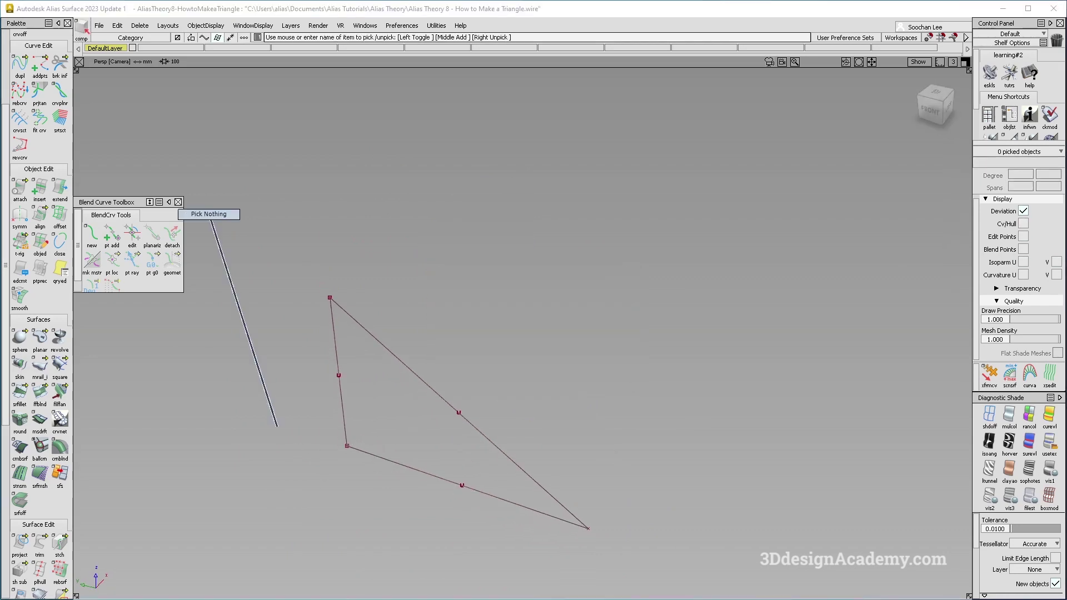
Skin a new surface between the vertical and diagonal curves with Crown Mode Off.
click(19, 365)
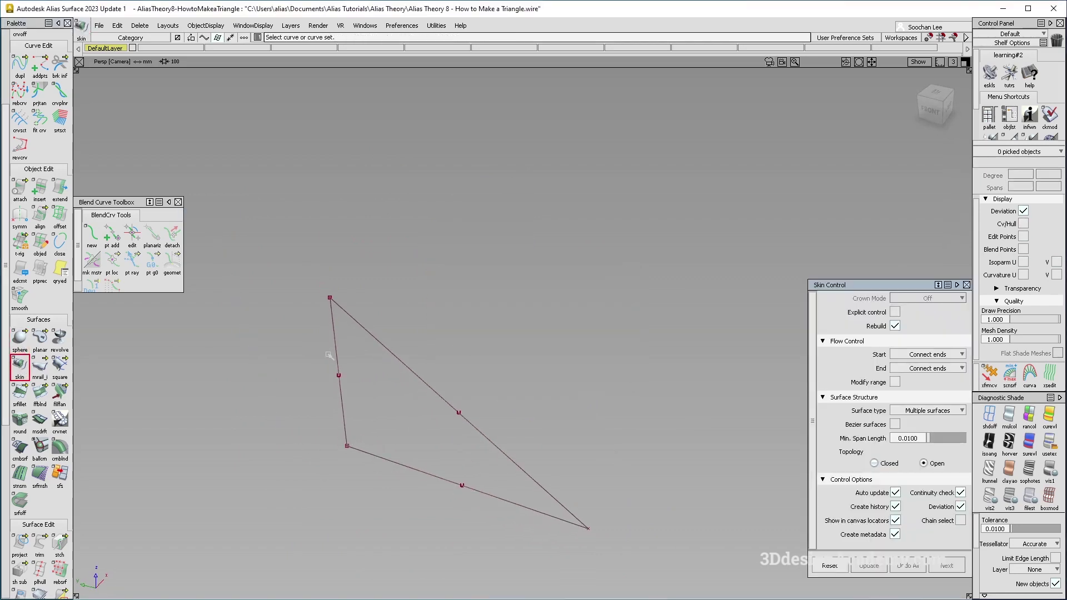
click(337, 357)
click(397, 357)
alt+shift+drag(393, 412, 374, 331)
alt+shift+right_drag(374, 332, 391, 306)
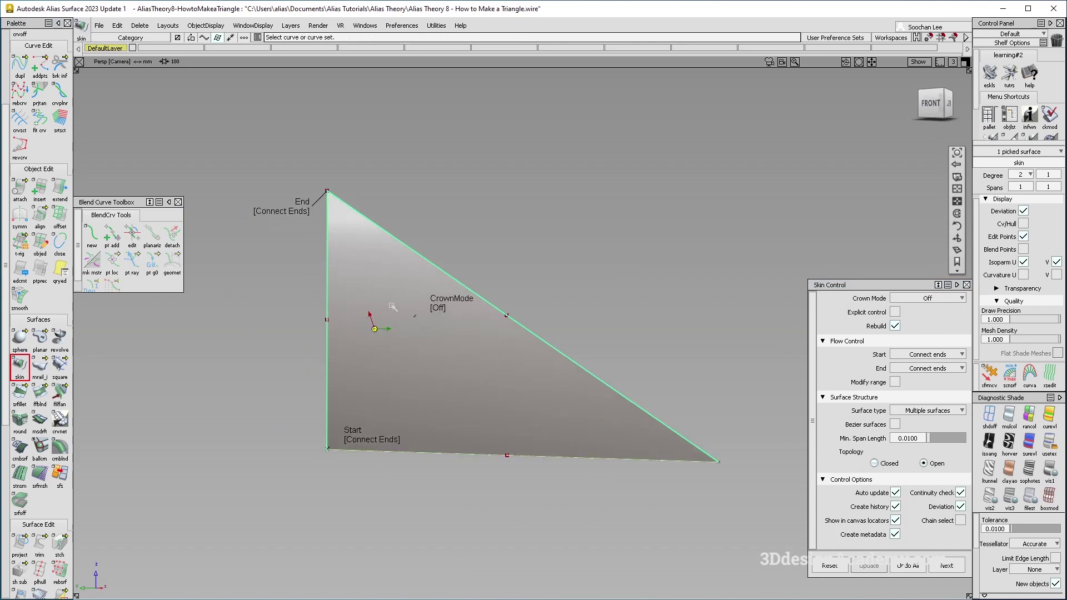
Try the Off and Proportional crown modes on the skin surface.
click(940, 298)
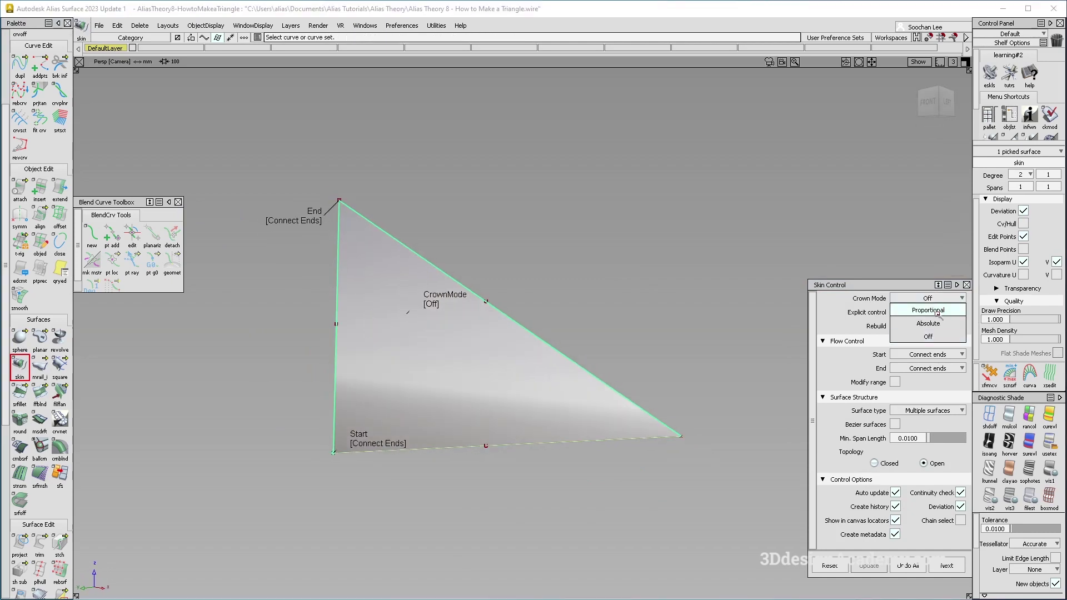
click(929, 336)
mouse_move(548, 231)
alt+shift+mouse_down()
mouse_move(579, 316)
mouse_move(473, 340)
mouse_move(488, 322)
mouse_move(488, 336)
mouse_move(531, 331)
alt+shift+mouse_up()
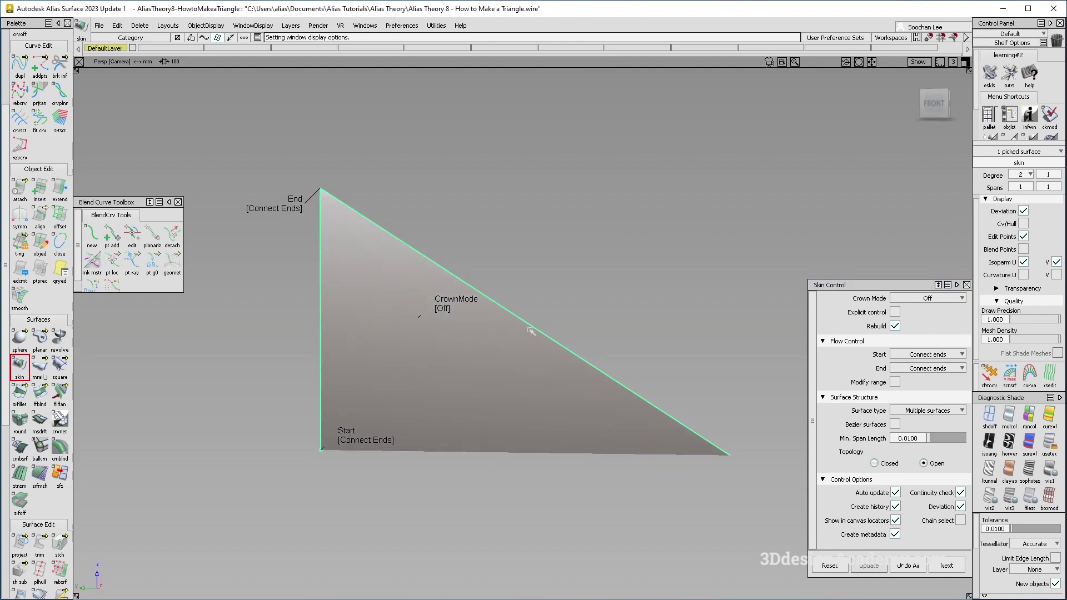
alt+shift+drag(614, 312, 555, 309)
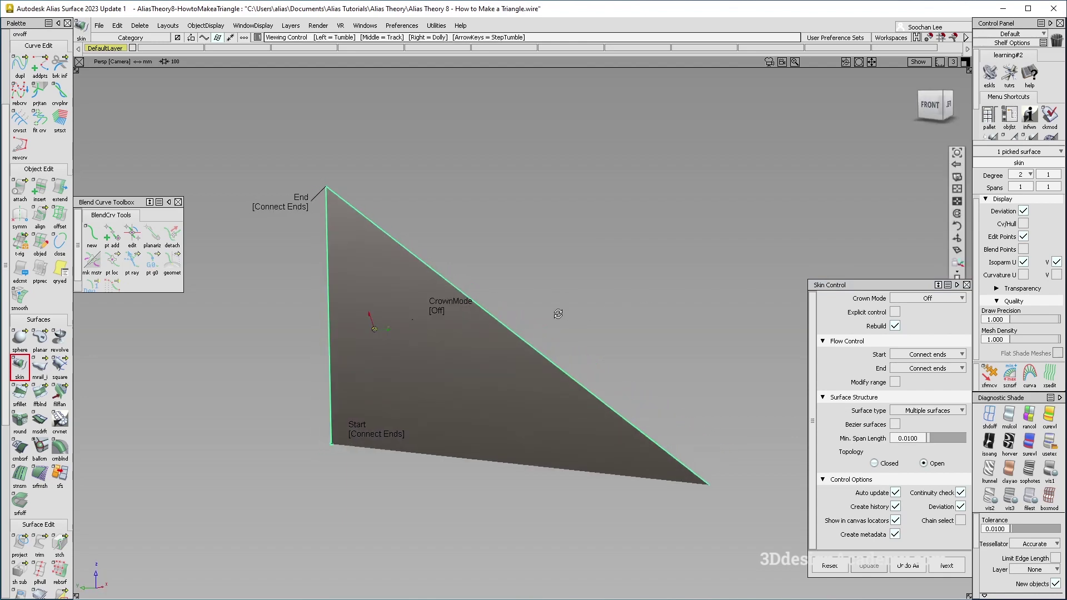
click(932, 300)
click(932, 310)
Pick the middle control vertex of the diagonal boundary curve and move it to bow the triangle's edge.
alt+shift+drag(517, 333, 551, 333)
ctrl+shift+drag(490, 389, 468, 309)
mouse_move(433, 386)
alt+shift+mouse_down()
mouse_move(439, 372)
mouse_move(437, 396)
mouse_move(435, 384)
alt+shift+mouse_up()
ctrl+shift+right_drag(524, 384, 591, 327)
alt+shift+drag(550, 356, 367, 328)
ctrl+shift+right_drag(500, 395, 550, 352)
alt+shift+drag(550, 353, 389, 333)
ctrl+shift+drag(358, 328, 506, 216)
alt+shift+drag(361, 353, 448, 381)
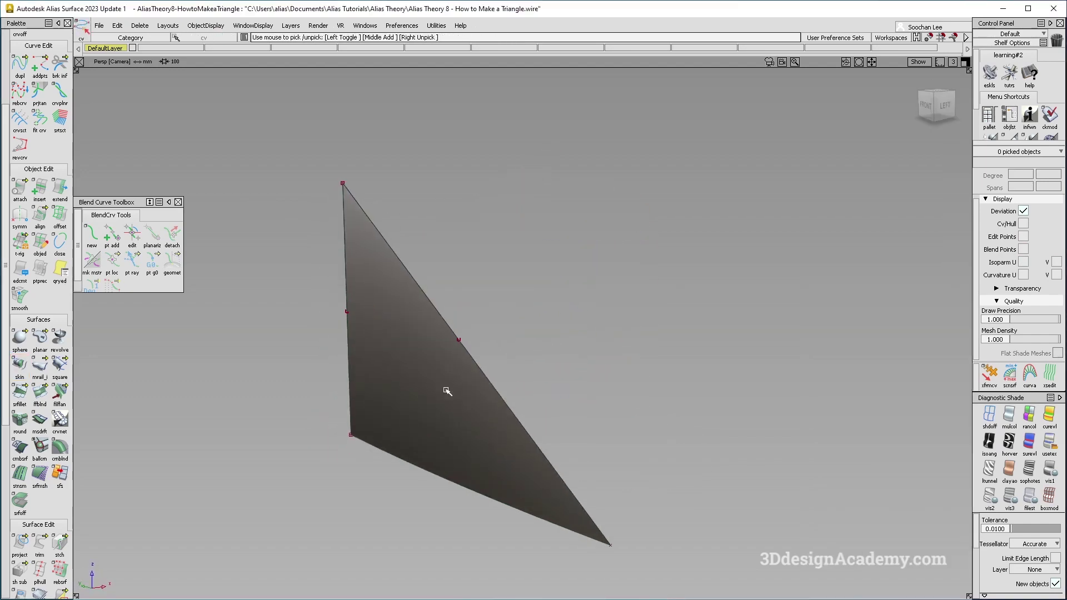
drag(417, 333, 519, 356)
ctrl+shift+middle_drag(520, 355, 516, 335)
drag(516, 335, 503, 340)
Inspect the curved skin surface from several angles and delete it, leaving the boundary curves.
alt+shift+drag(500, 340, 378, 372)
ctrl+shift+right_drag(372, 374, 422, 328)
mouse_move(400, 342)
alt+shift+mouse_down()
mouse_move(383, 349)
mouse_move(328, 204)
mouse_move(486, 353)
mouse_move(455, 327)
mouse_move(457, 336)
mouse_move(500, 341)
mouse_move(508, 410)
mouse_move(420, 358)
mouse_move(524, 365)
mouse_move(552, 448)
alt+shift+mouse_up()
ctrl+shift+drag(553, 448, 414, 334)
ctrl+shift+drag(635, 216, 467, 367)
click(480, 361)
key(Delete)
key(Return)
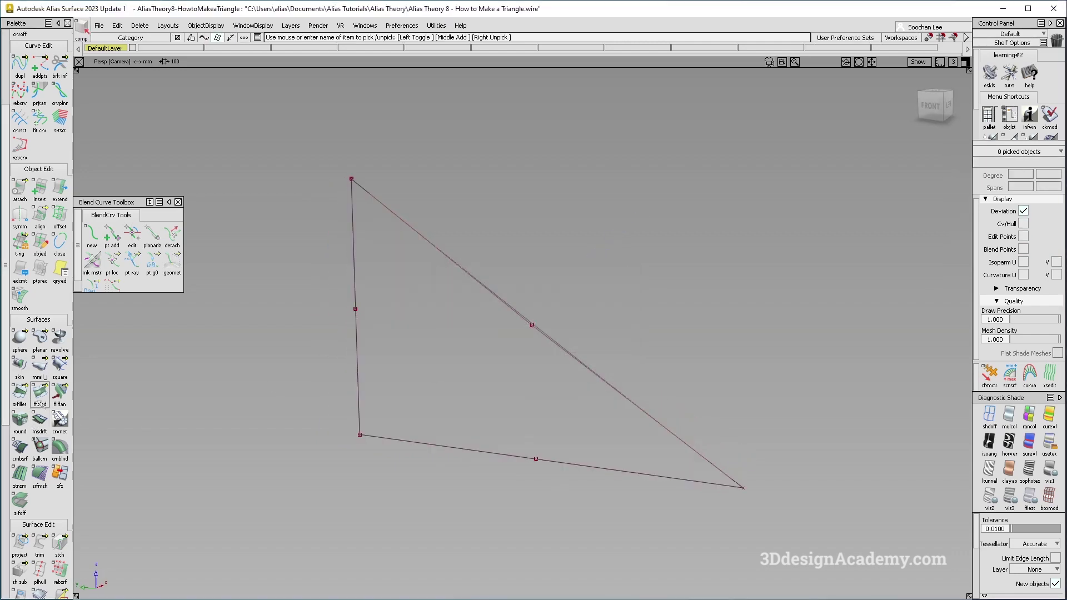
Build a monorail surface from the vertical curve along the bottom boundary curve.
click(357, 369)
click(503, 455)
mouse_move(505, 476)
alt+shift+mouse_down()
mouse_move(455, 452)
mouse_move(405, 389)
mouse_move(384, 422)
alt+shift+mouse_up()
Project the diagonal curve onto the four-sided surface, inspect the match, and delete the surface.
click(20, 542)
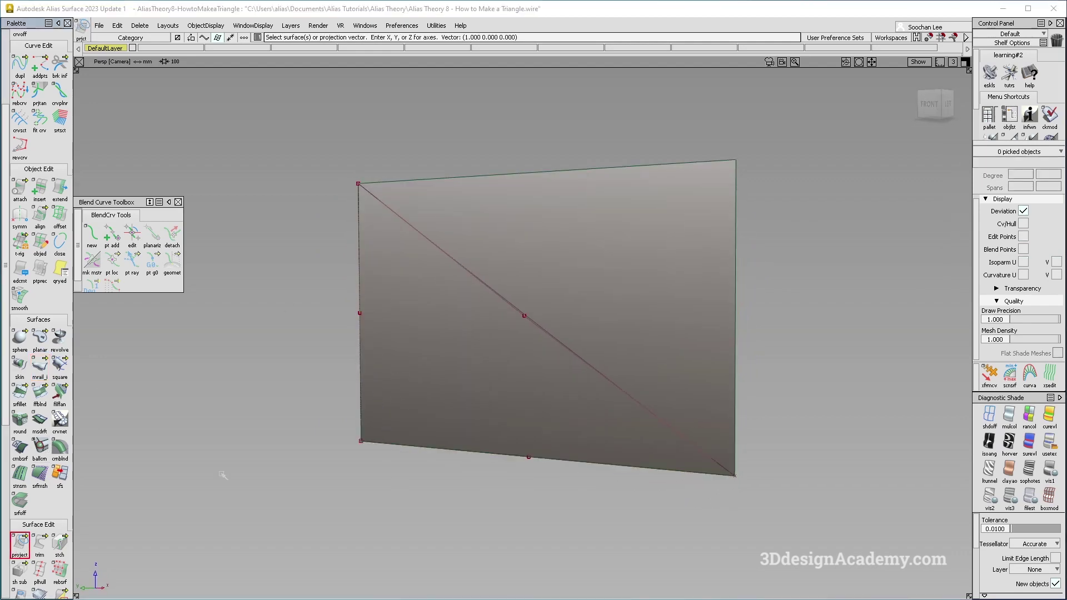
click(527, 316)
alt+shift+drag(569, 341, 407, 350)
alt+shift+right_drag(497, 354, 420, 343)
alt+shift+drag(419, 343, 443, 362)
click(443, 362)
key(Delete)
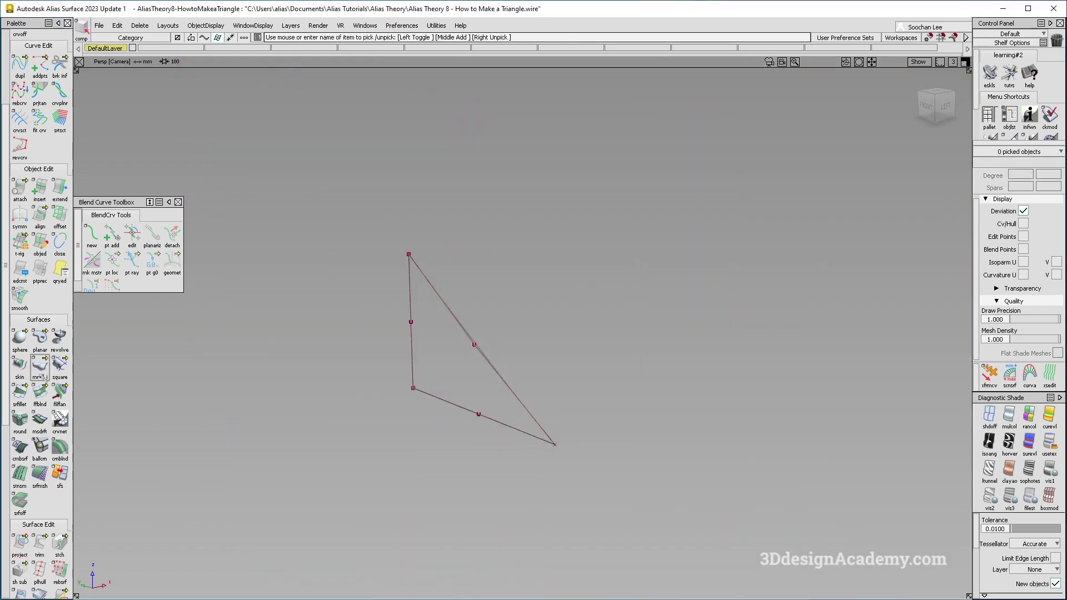
Build a monorail surface with the vertical curve as generation curve and the diagonal curve as rail.
click(40, 367)
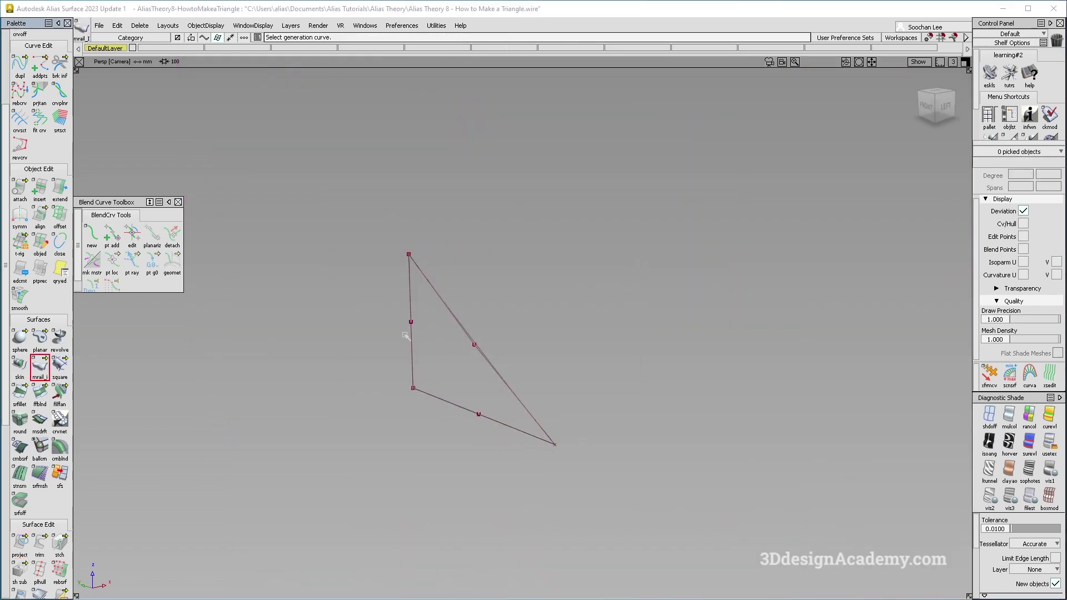
click(411, 335)
click(478, 350)
Project the bottom boundary curve onto the new monorail surface and inspect how the two meet.
click(20, 545)
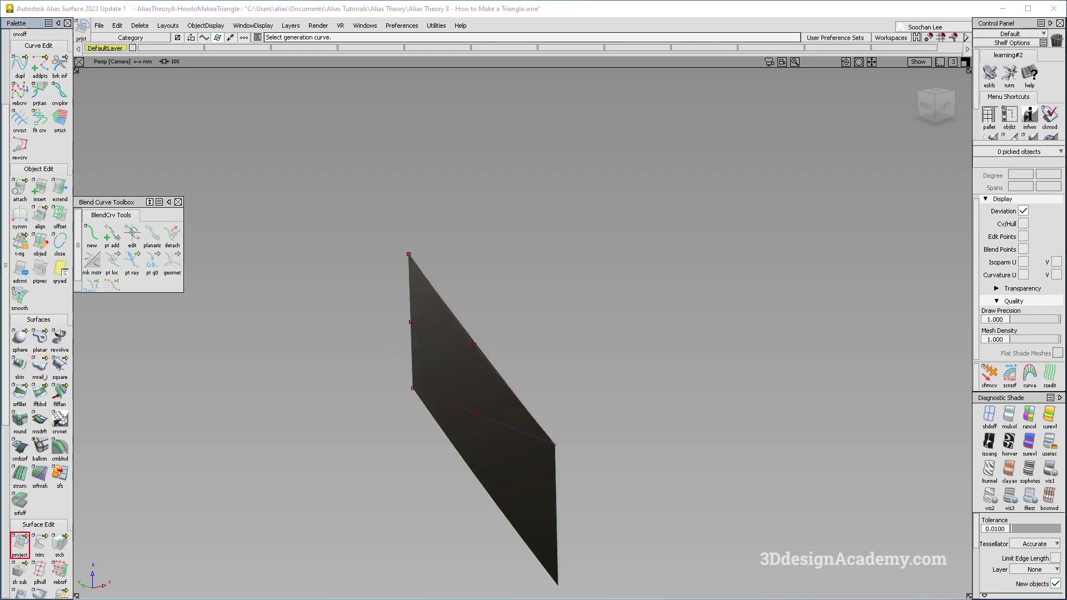
click(462, 372)
click(508, 425)
alt+shift+drag(503, 406, 245, 403)
alt+shift+right_drag(469, 424, 443, 369)
alt+shift+drag(443, 369, 434, 433)
alt+shift+right_drag(433, 433, 349, 443)
mouse_move(350, 462)
alt+shift+mouse_down()
mouse_move(645, 393)
mouse_move(596, 460)
mouse_move(650, 441)
mouse_move(590, 459)
mouse_move(410, 362)
mouse_move(341, 277)
mouse_move(441, 374)
mouse_move(461, 361)
alt+shift+mouse_up()
Set the monorail surface's Rotate Xform to about 1.76 and inspect its alignment with the bottom curve.
click(441, 374)
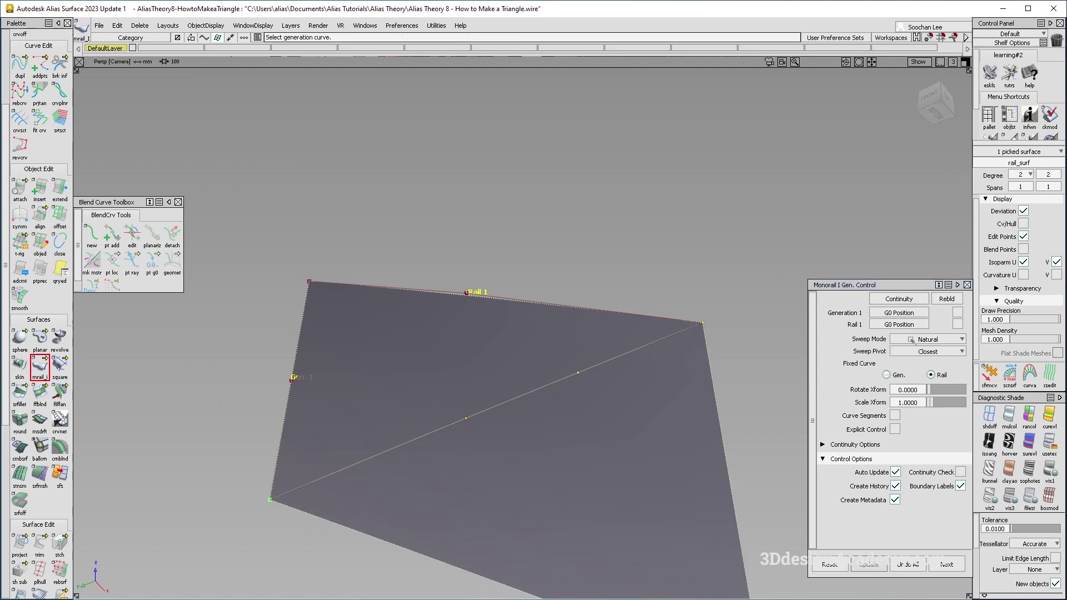
drag(922, 393, 914, 391)
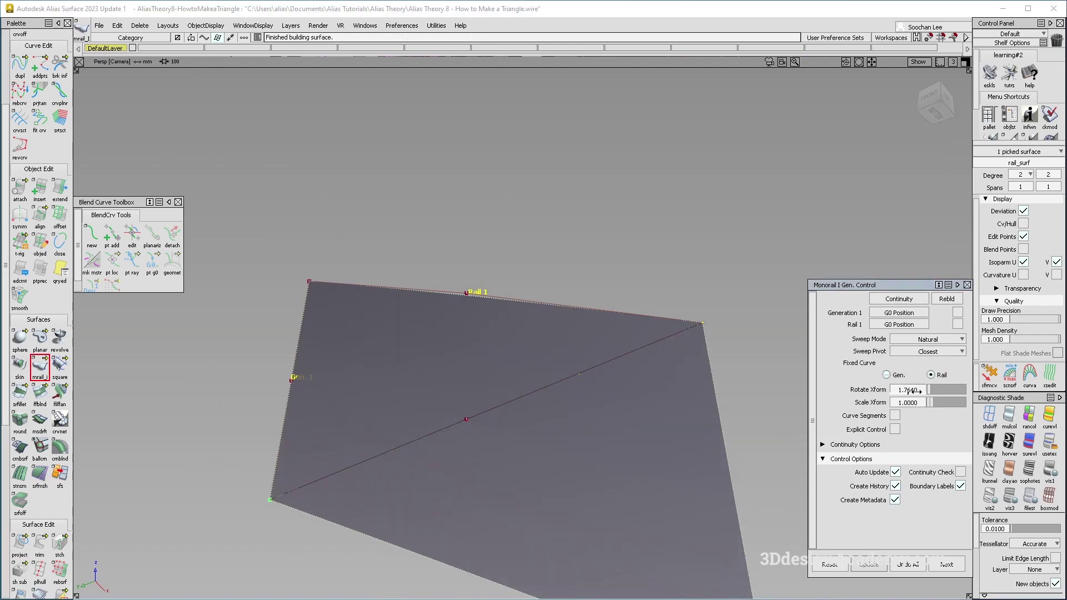
mouse_move(548, 417)
alt+shift+mouse_down()
mouse_move(500, 393)
mouse_move(553, 369)
mouse_move(560, 316)
mouse_move(478, 465)
mouse_move(504, 374)
mouse_move(505, 391)
mouse_move(484, 396)
mouse_move(470, 376)
alt+shift+mouse_up()
alt+shift+right_drag(515, 457, 522, 426)
alt+shift+drag(522, 427, 511, 321)
alt+shift+right_drag(509, 320, 489, 433)
alt+shift+drag(490, 434, 482, 468)
key(space)
alt+shift+drag(546, 421, 521, 424)
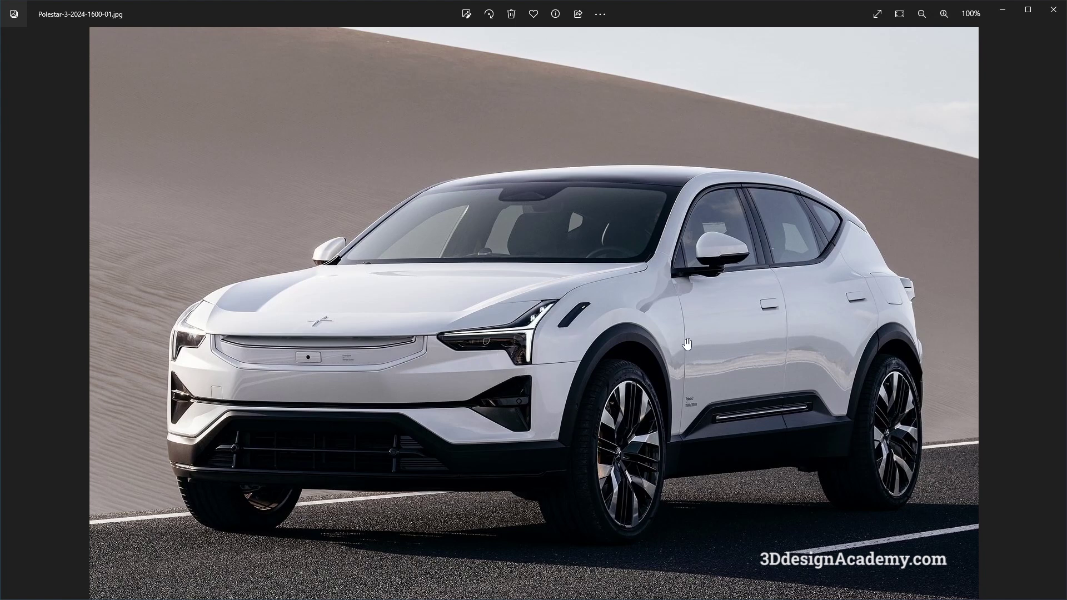
Switch to the photo viewer and browse the Polestar 3 and Audi e-tron reference photos.
key(Right)
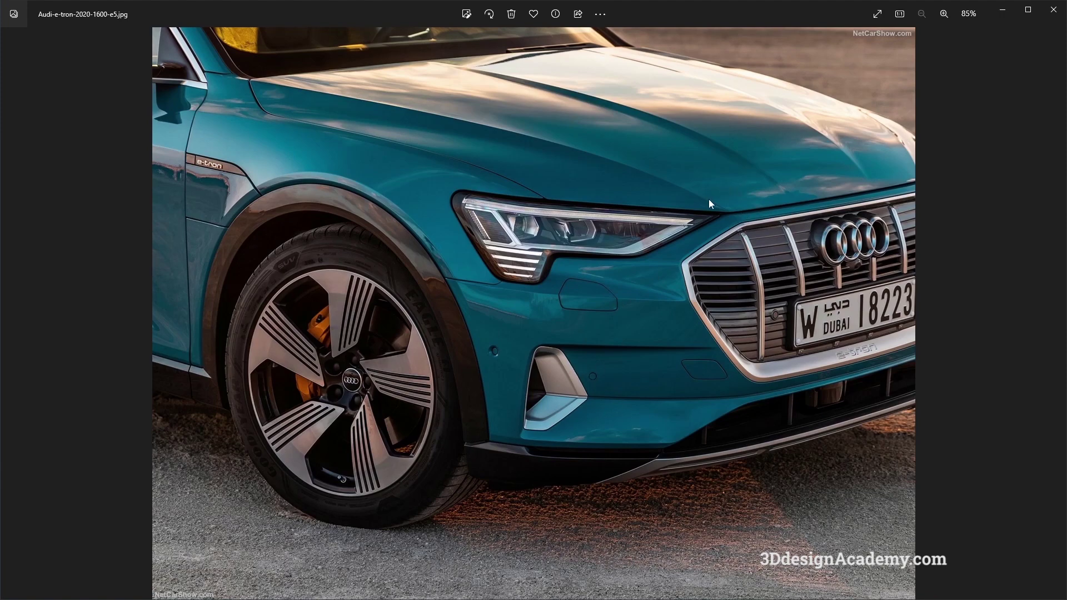
key(Right)
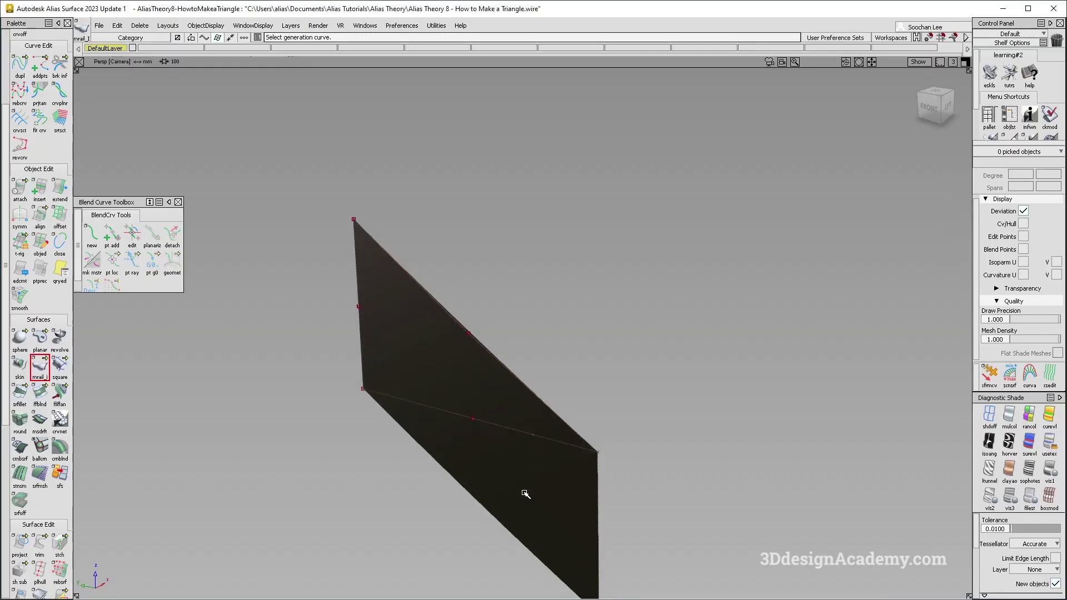
Delete the monorail surface from the triangle's boundary curves.
click(521, 467)
key(Delete)
alt+shift+right_drag(477, 419, 412, 359)
alt+shift+drag(412, 359, 458, 473)
Copy and paste the bottom boundary curve, and move the duplicate away from the triangle.
click(476, 406)
key(ctrl+c)
key(ctrl+v)
ctrl+shift+middle_drag(457, 491, 458, 421)
drag(434, 428, 295, 520)
ctrl+shift+drag(331, 248, 446, 352)
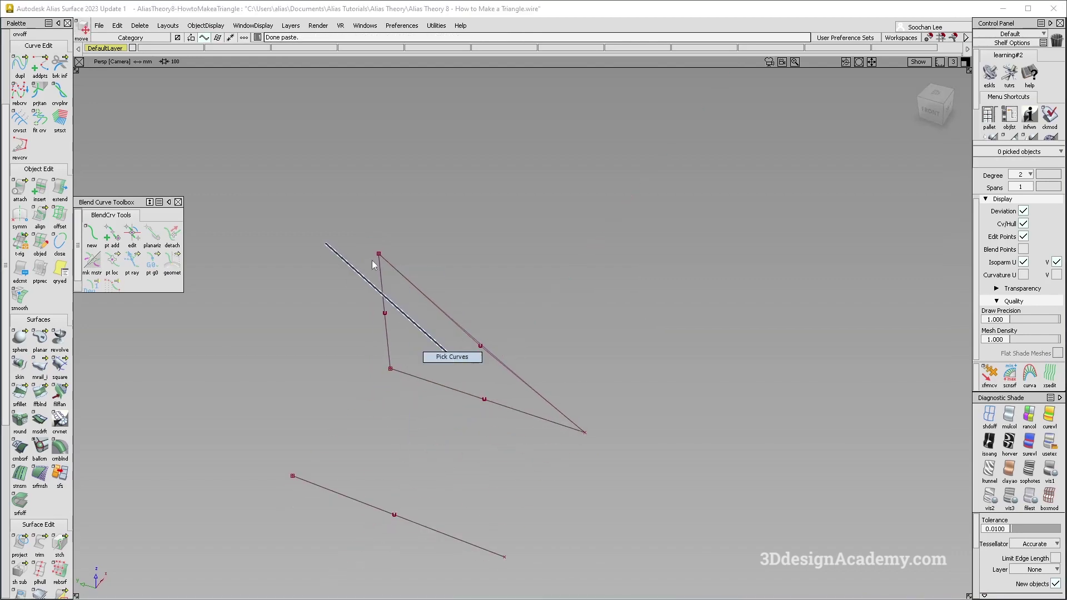
Assign the three original triangle curves to a new layer and hide that layer.
drag(376, 265, 538, 408)
click(284, 25)
click(289, 39)
drag(171, 48, 194, 55)
click(189, 48)
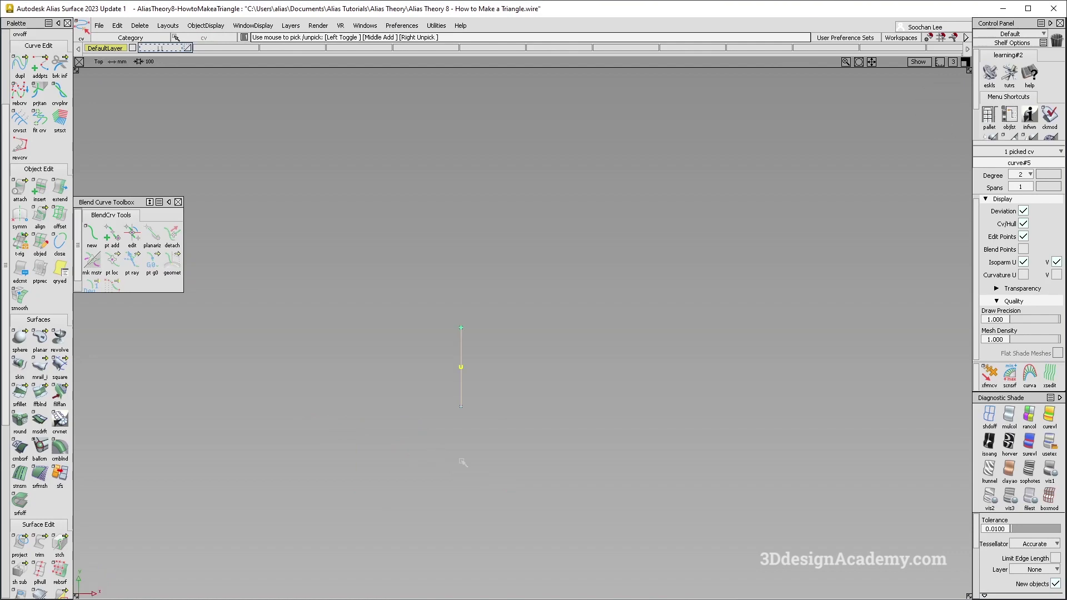
Bow the duplicated bottom curve slightly by moving its middle CV sideways in the top view.
ctrl+shift+middle_drag(493, 461, 502, 391)
ctrl+shift+drag(441, 473, 77, 144)
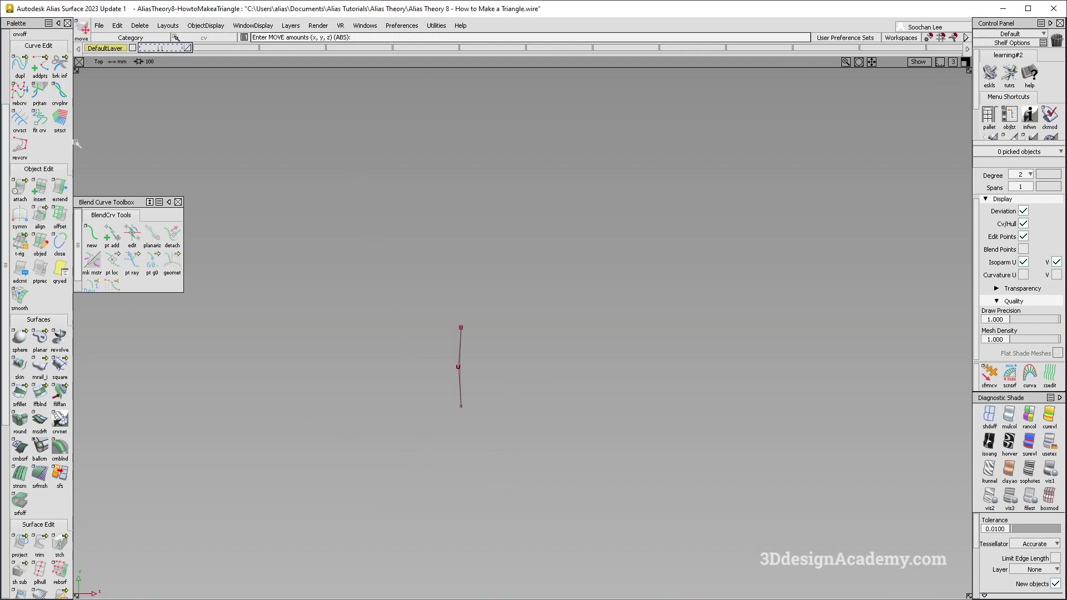
drag(39, 66, 83, 67)
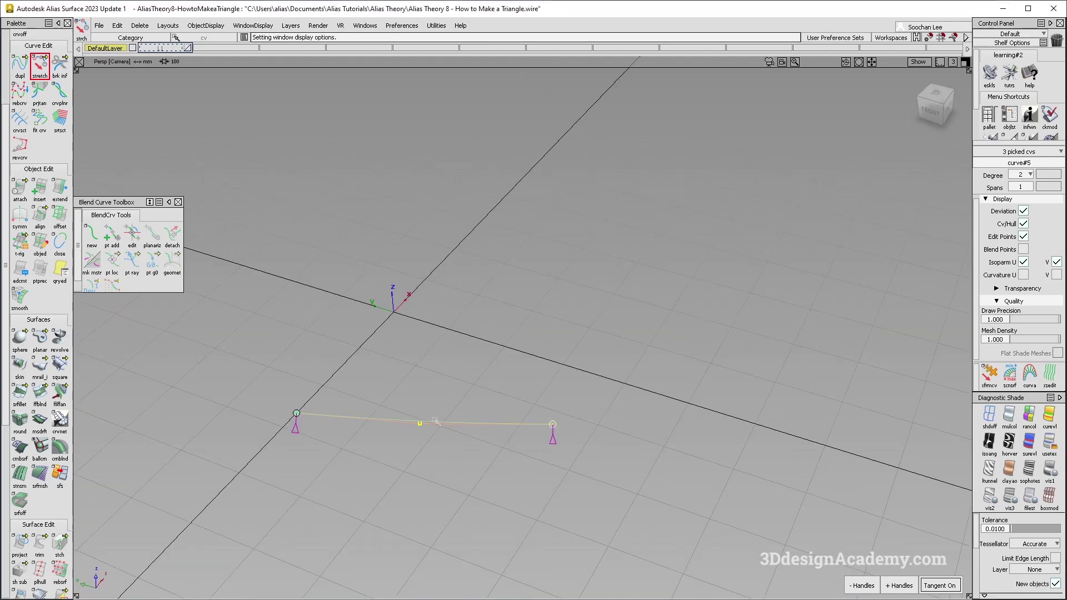
alt+shift+drag(356, 402, 368, 398)
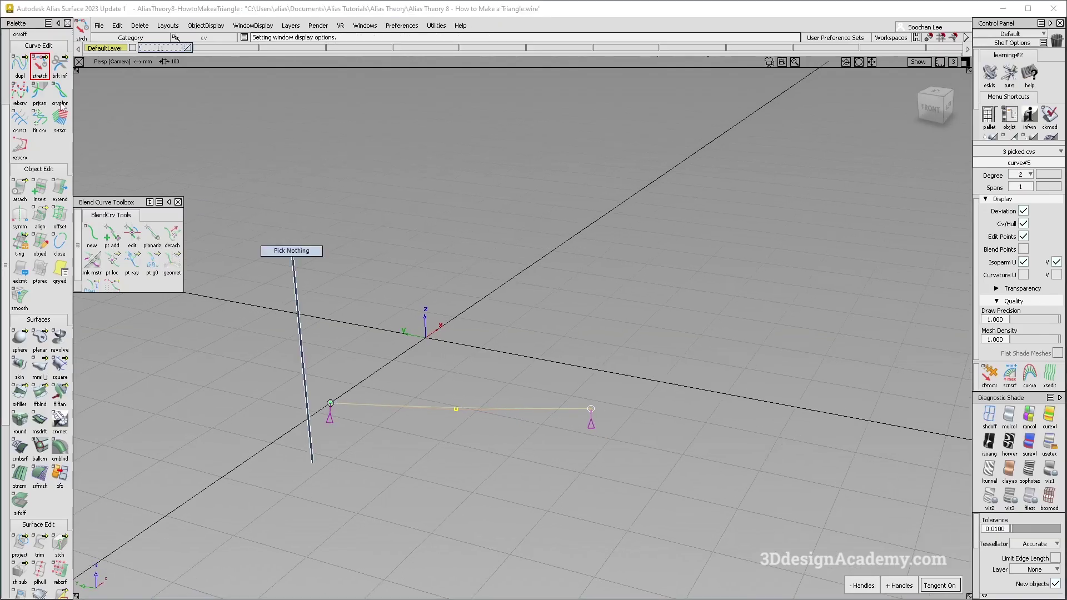
Draw a vertical edit point curve up from the bottom curve's start point and set its degree to 2.
double_click(40, 60)
click(330, 403)
middle_drag(330, 403, 324, 325)
ctrl+shift+drag(330, 343, 290, 300)
double_click(40, 61)
click(592, 364)
ctrl+shift+drag(345, 361, 294, 318)
click(1027, 175)
click(1029, 226)
Tilt the vertical curve by stretching its upper end, and bow it by moving its middle CV in the left view.
click(40, 158)
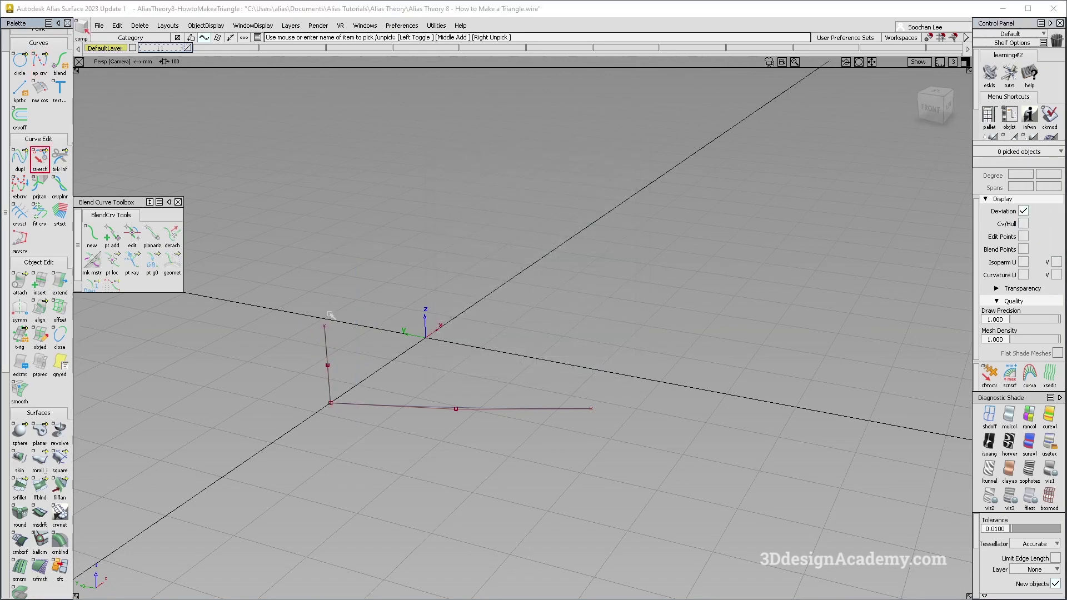
click(327, 345)
drag(354, 348, 380, 323)
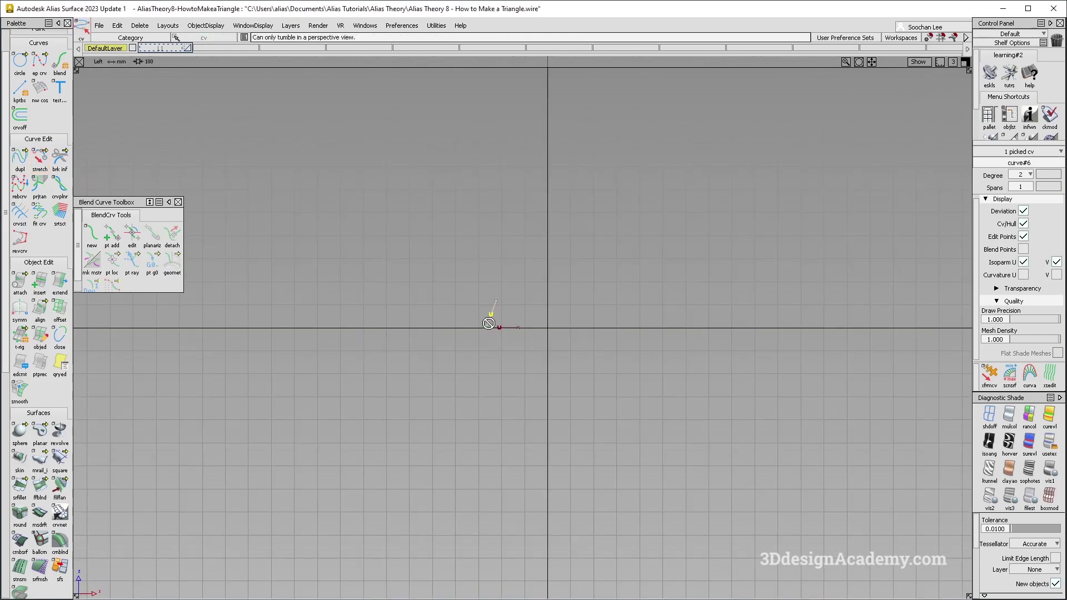
key(m)
drag(542, 292, 538, 291)
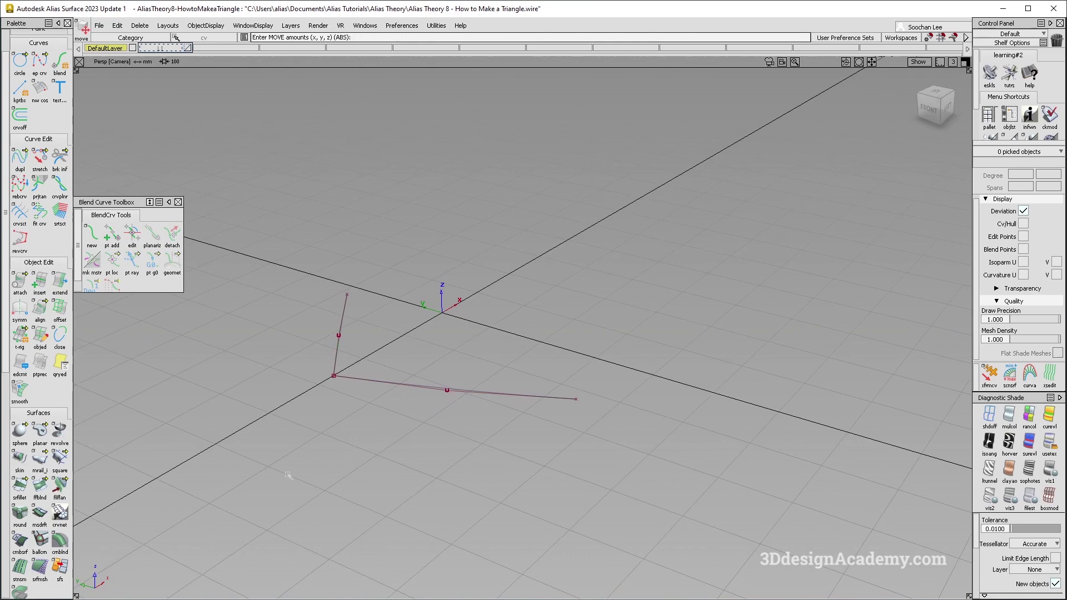
Build a monorail surface with the vertical curve as generation curve, the bottom curve as rail and Rotate Xform 0.
double_click(39, 459)
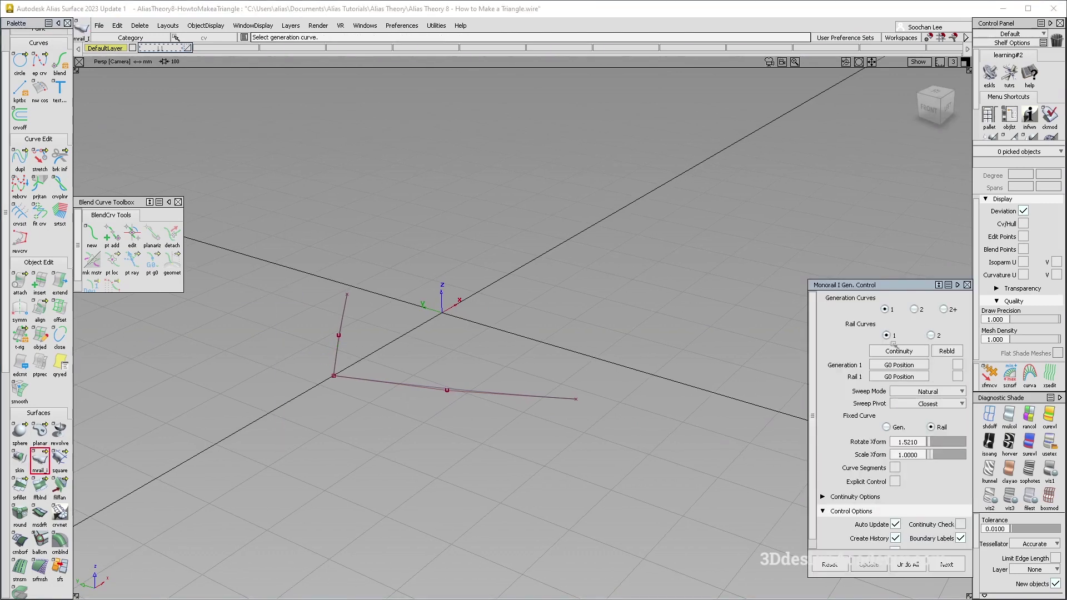
key(Return)
click(332, 334)
click(408, 385)
ctrl+shift+drag(545, 489, 599, 341)
key(5)
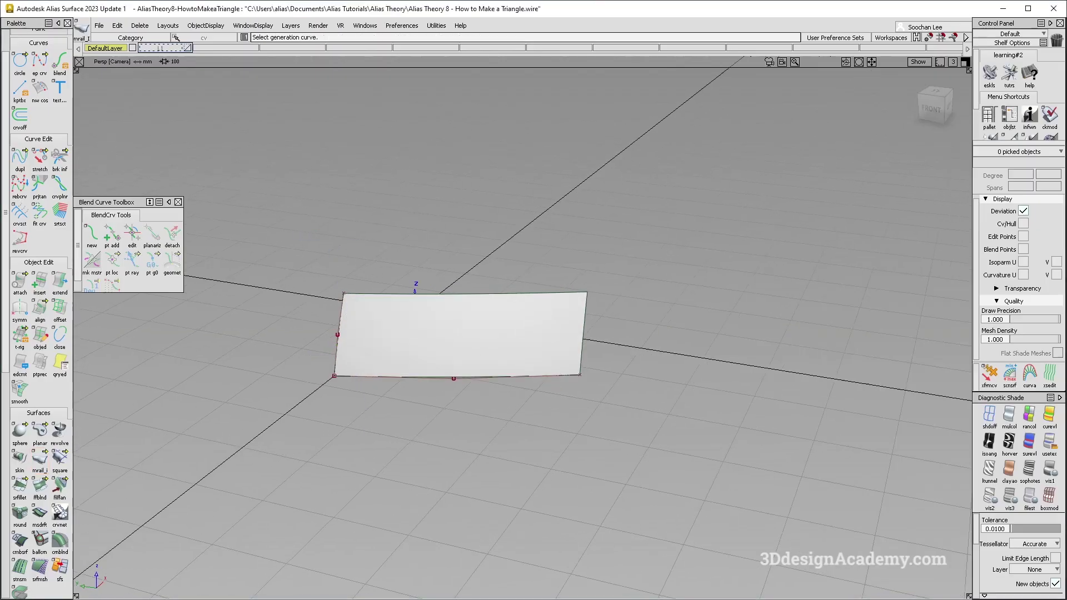
Draw a diagonal edit point curve between opposite corners of the surface in the front view, and project it onto the surface.
click(932, 109)
ctrl+alt+drag(538, 296, 639, 307)
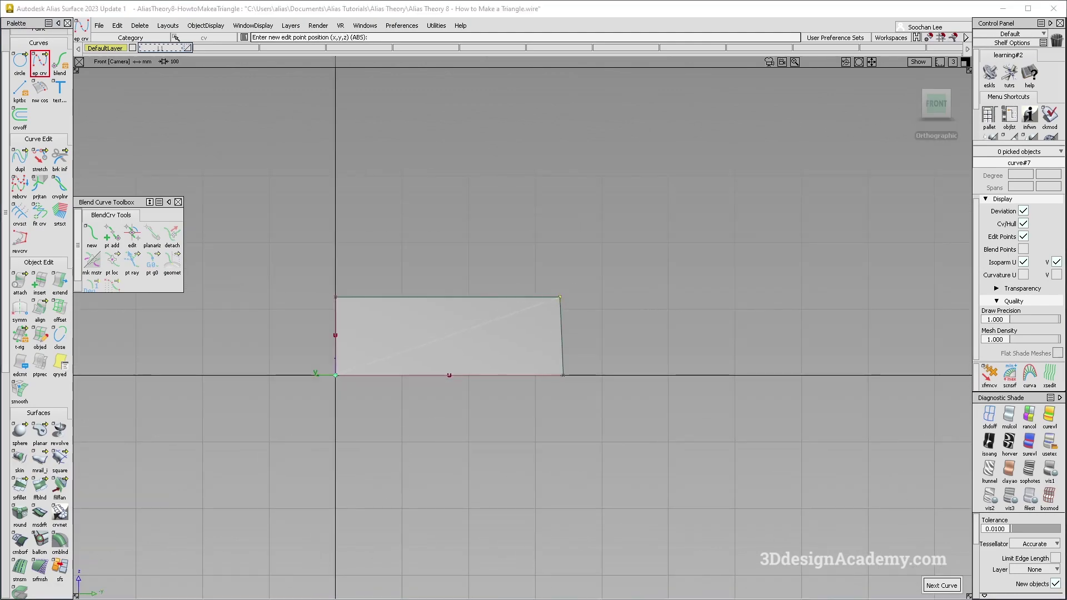
scroll(28, 520, down, 5)
click(23, 519)
click(471, 327)
alt+shift+drag(472, 333, 223, 383)
ctrl+shift+drag(393, 465, 393, 377)
alt+shift+right_drag(369, 397, 358, 348)
alt+shift+drag(358, 348, 411, 373)
key(alt+Tab)
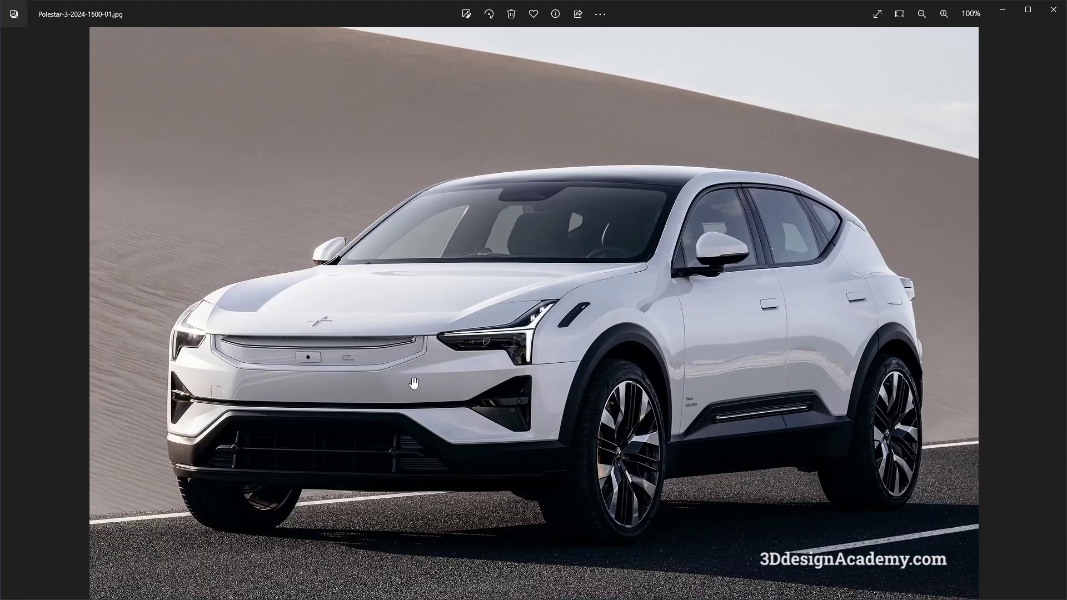
key(alt+Tab)
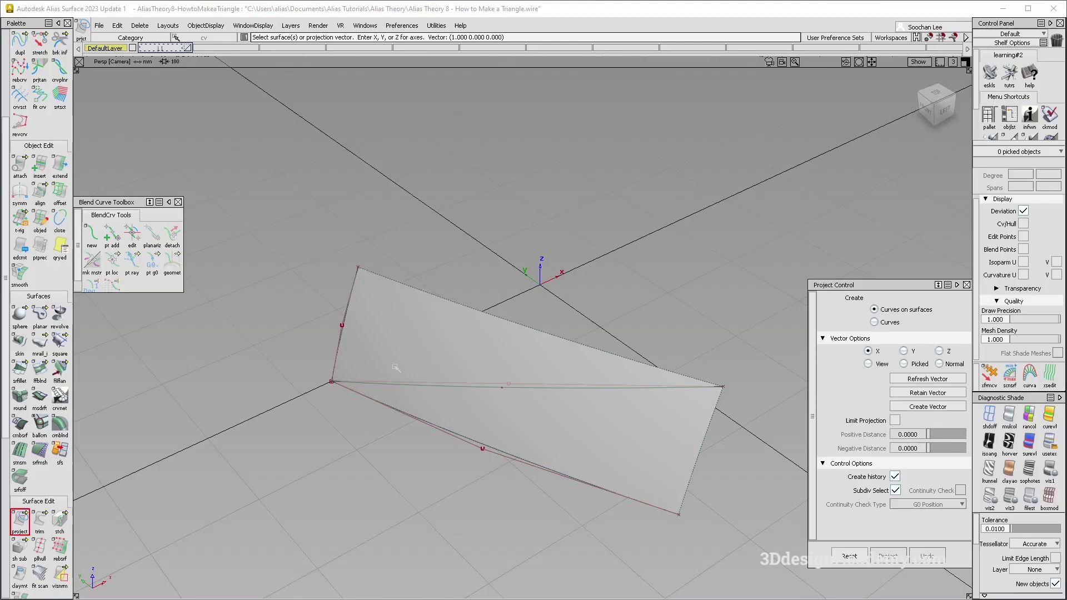
Copy the vertical boundary curve and paste a duplicate in place.
scroll(37, 95, up, 2)
click(40, 91)
ctrl+shift+drag(319, 295, 339, 313)
click(341, 318)
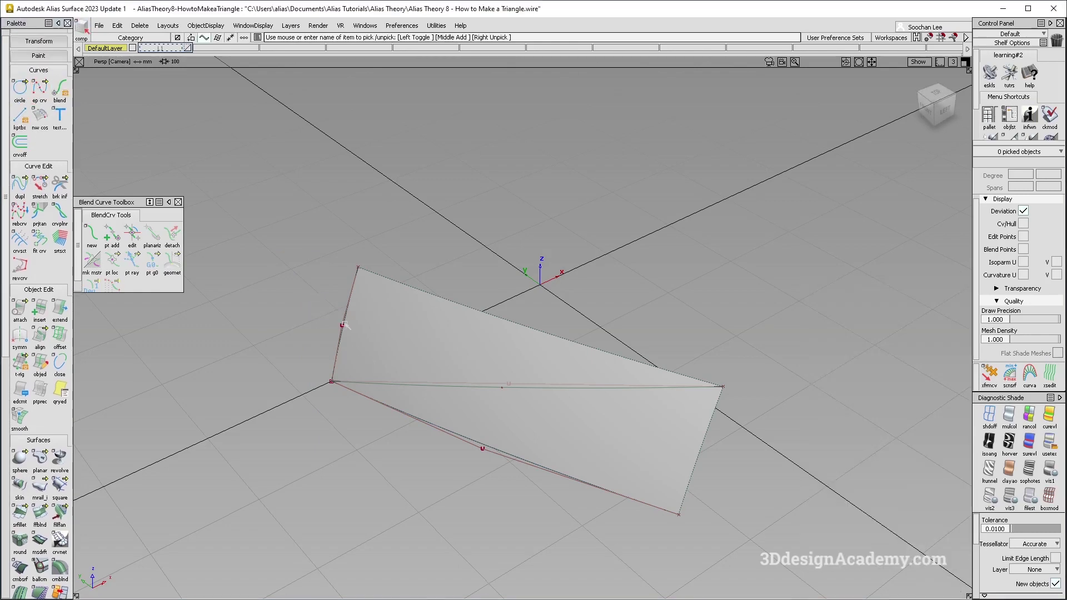
click(349, 328)
key(ctrl+c)
key(ctrl+v)
Stretch the duplicate curve's upper end outward about 43 mm along X in the left view, keeping its base at the corner.
click(39, 186)
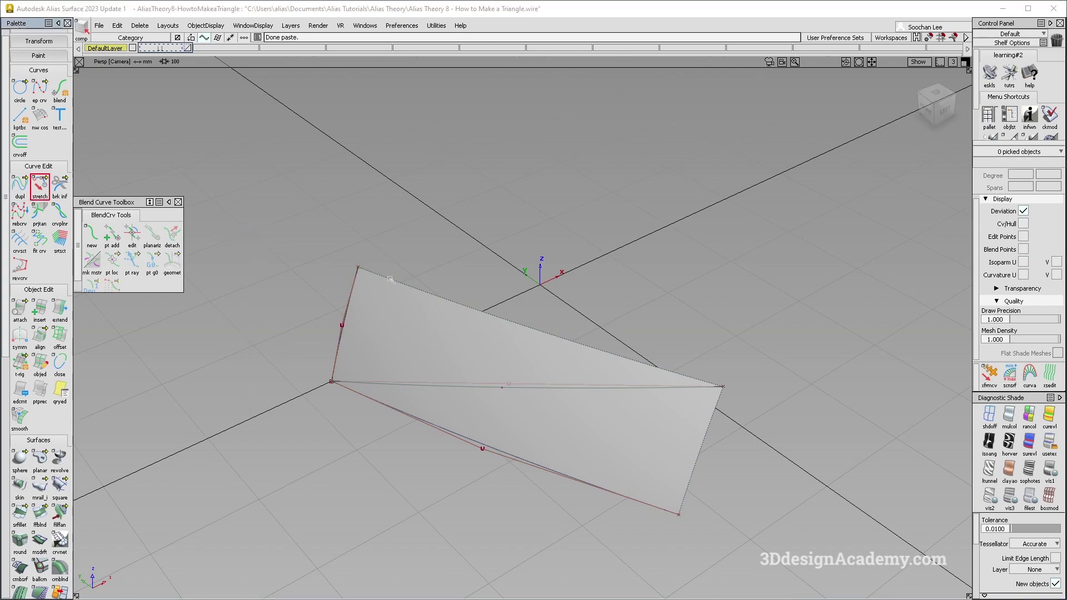
click(356, 280)
click(367, 287)
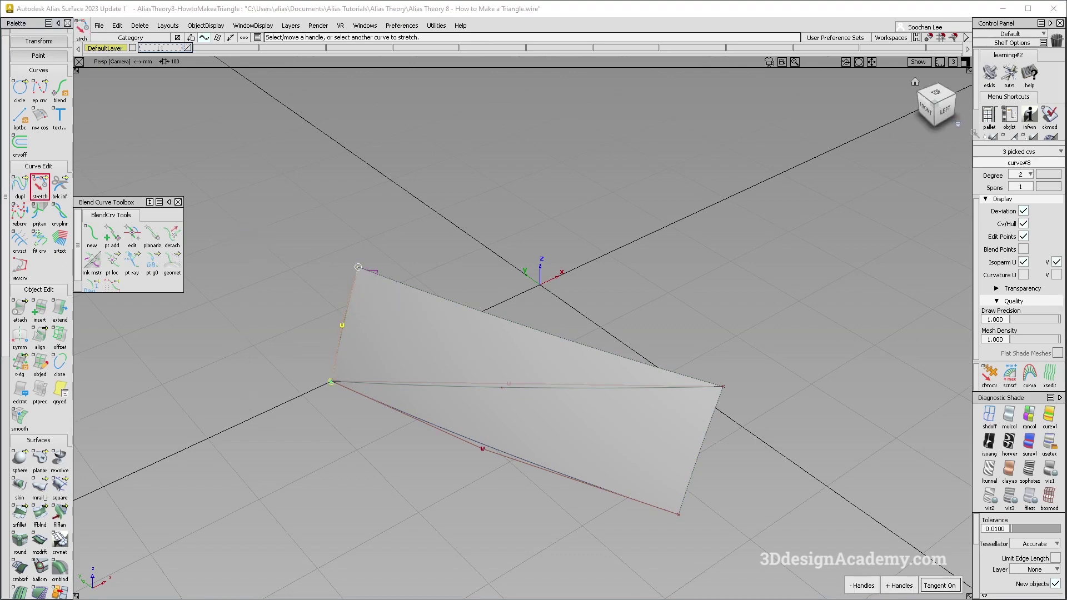
click(942, 108)
ctrl+middle_click(323, 390)
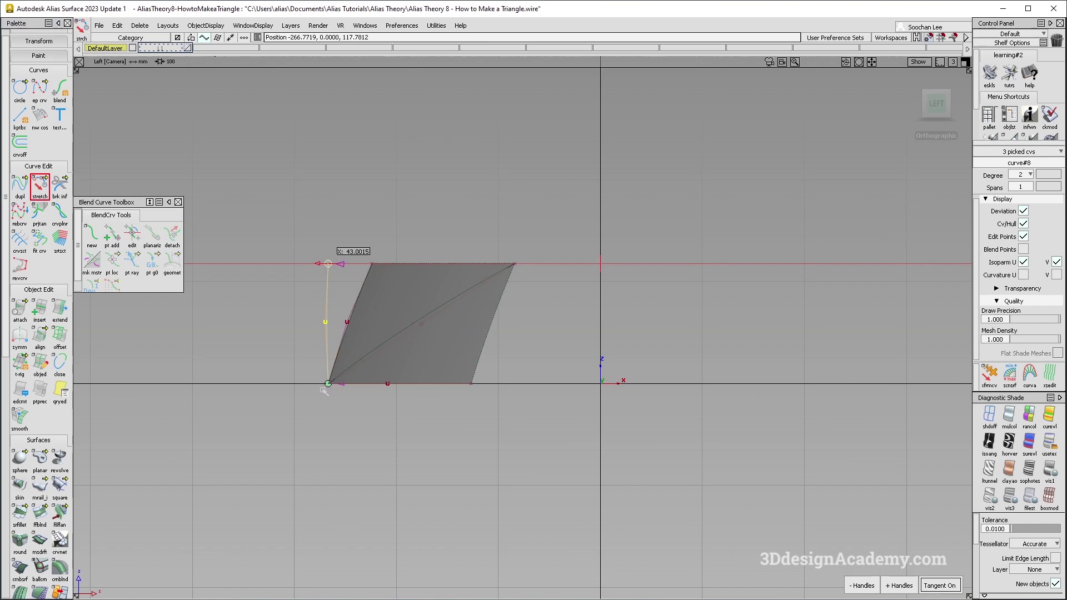
alt+shift+drag(324, 391, 474, 427)
alt+shift+right_drag(475, 426, 328, 389)
middle_drag(328, 389, 351, 391)
key(ctrl+z)
drag(295, 434, 353, 424)
ctrl+shift+drag(345, 461, 350, 369)
Build a second monorail surface with the stretched curve as generation curve and the projected diagonal as rail.
click(39, 486)
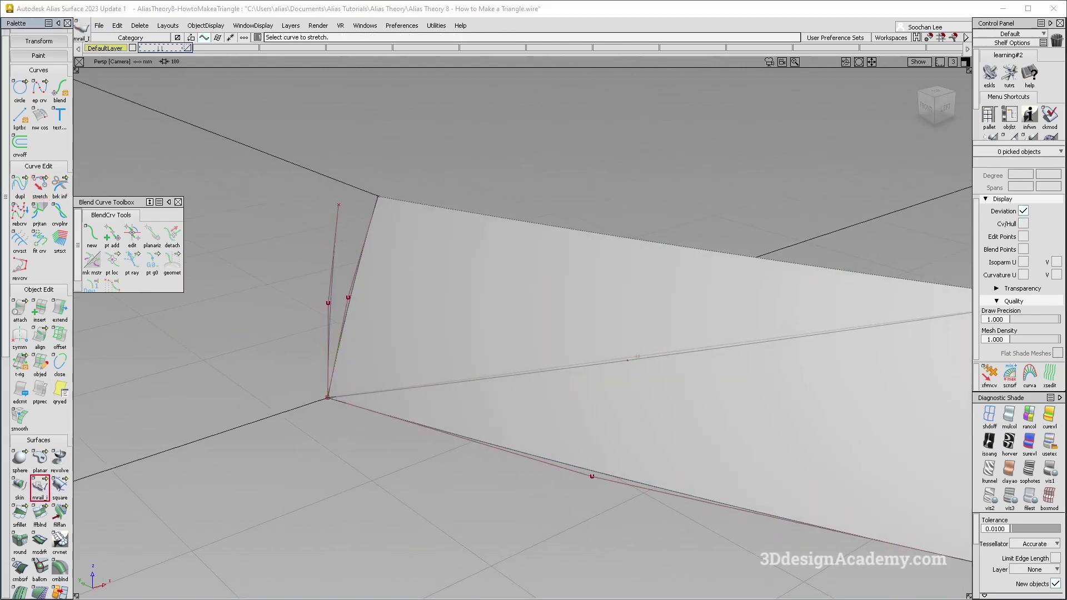
click(331, 294)
click(435, 389)
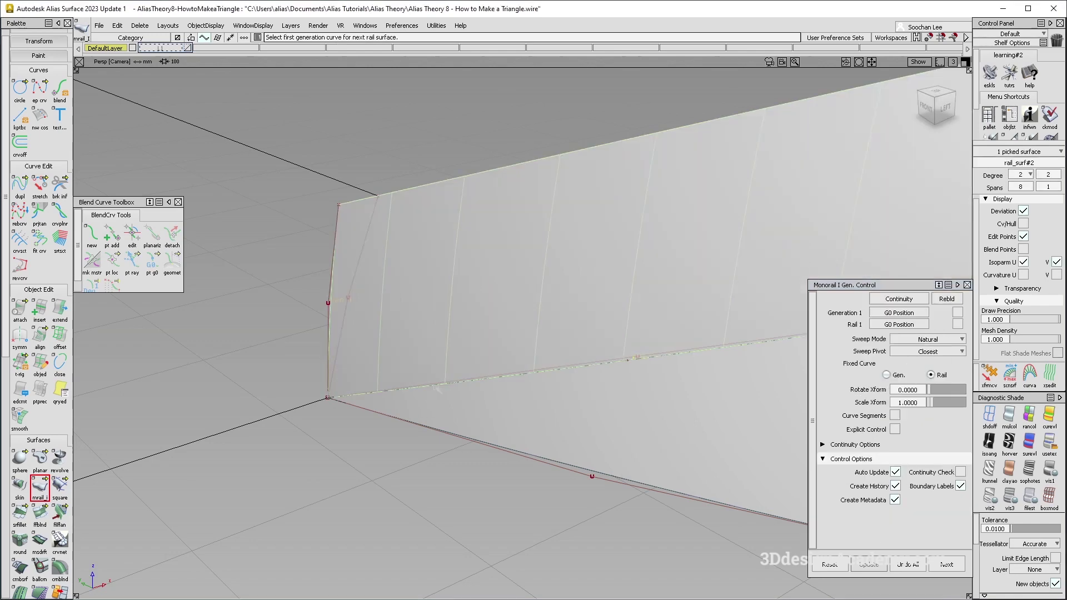
alt+shift+right_drag(628, 361, 534, 364)
alt+shift+drag(534, 364, 567, 368)
alt+shift+right_drag(423, 335, 461, 334)
mouse_move(461, 333)
alt+shift+mouse_down()
mouse_move(400, 364)
mouse_move(441, 424)
mouse_move(439, 312)
alt+shift+mouse_up()
alt+shift+drag(457, 378, 606, 351)
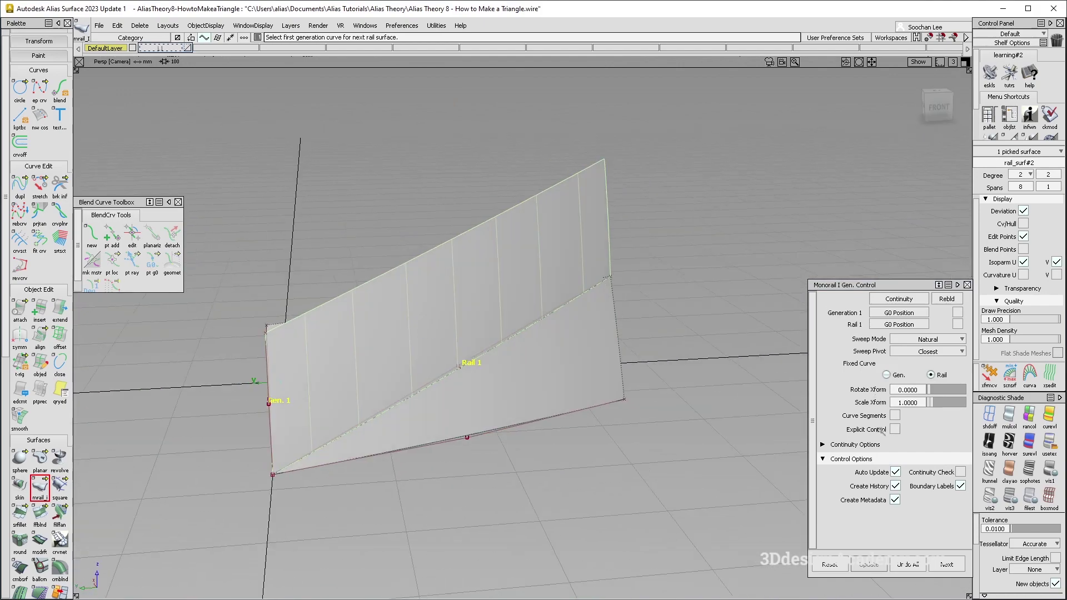
Use Explicit Control instead of rail rebuild for the new surface, with rail degree 3, generation degree 2 and single spans.
click(959, 325)
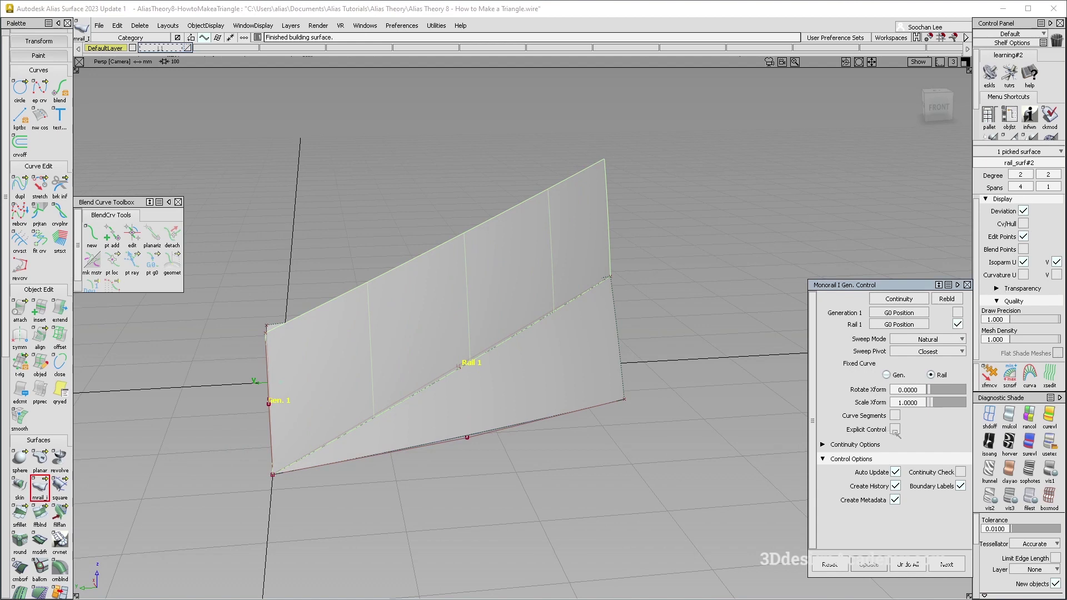
click(959, 325)
click(895, 429)
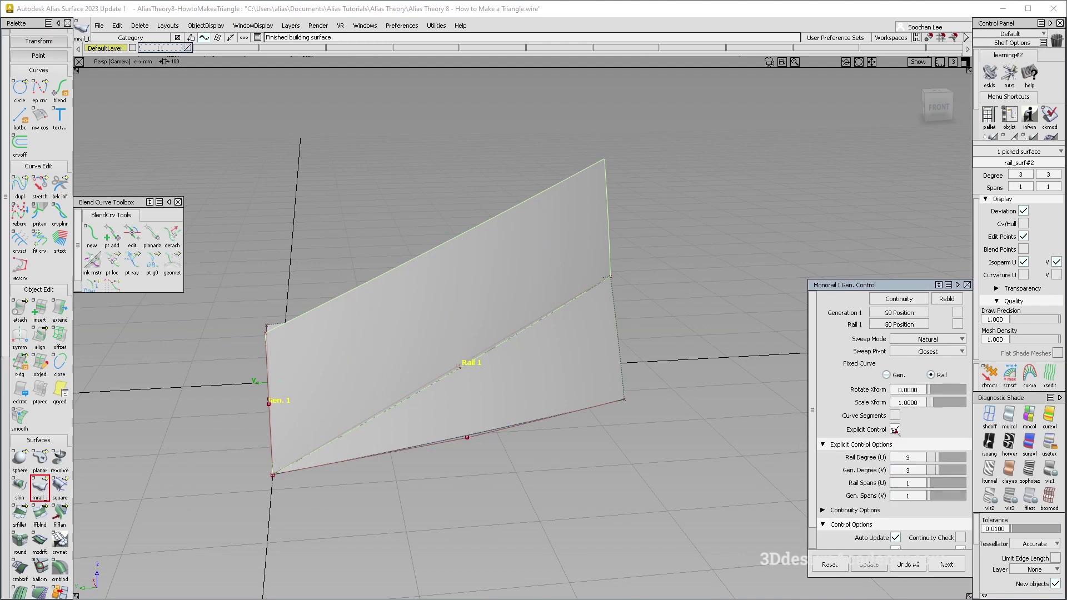
drag(935, 472, 931, 471)
alt+shift+drag(611, 417, 692, 342)
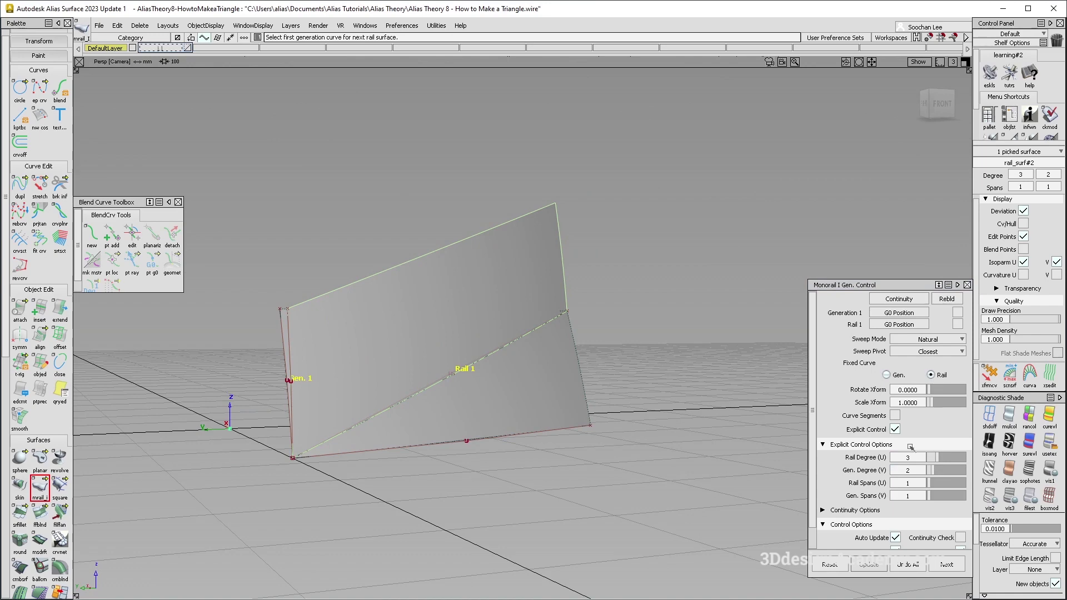
drag(936, 459, 934, 461)
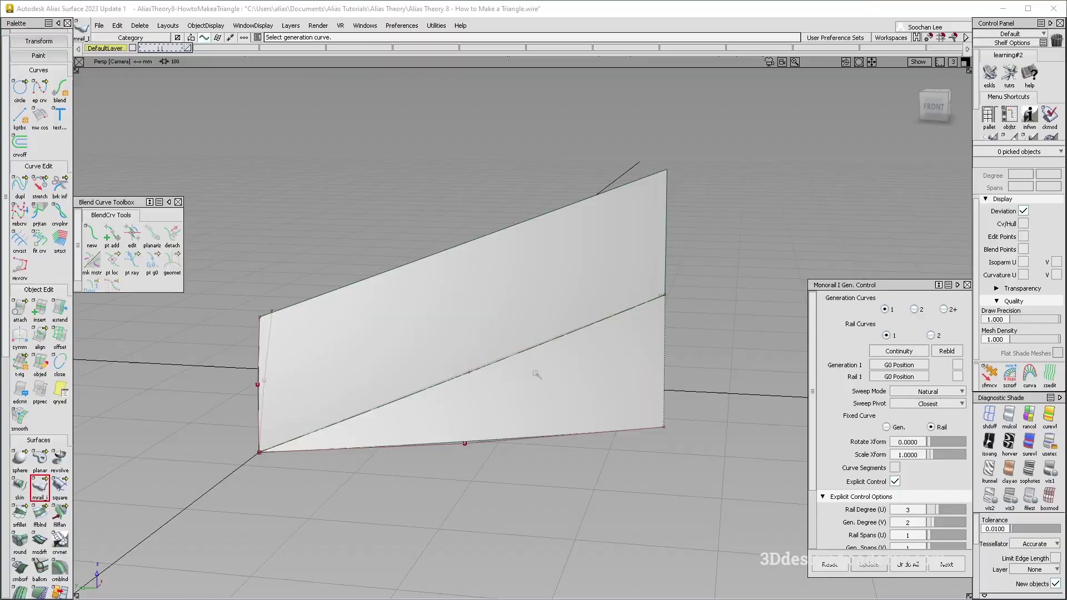
Draw a horizontal edit point curve in the front view from the stretched curve's upper end past the surface's far edge.
click(265, 333)
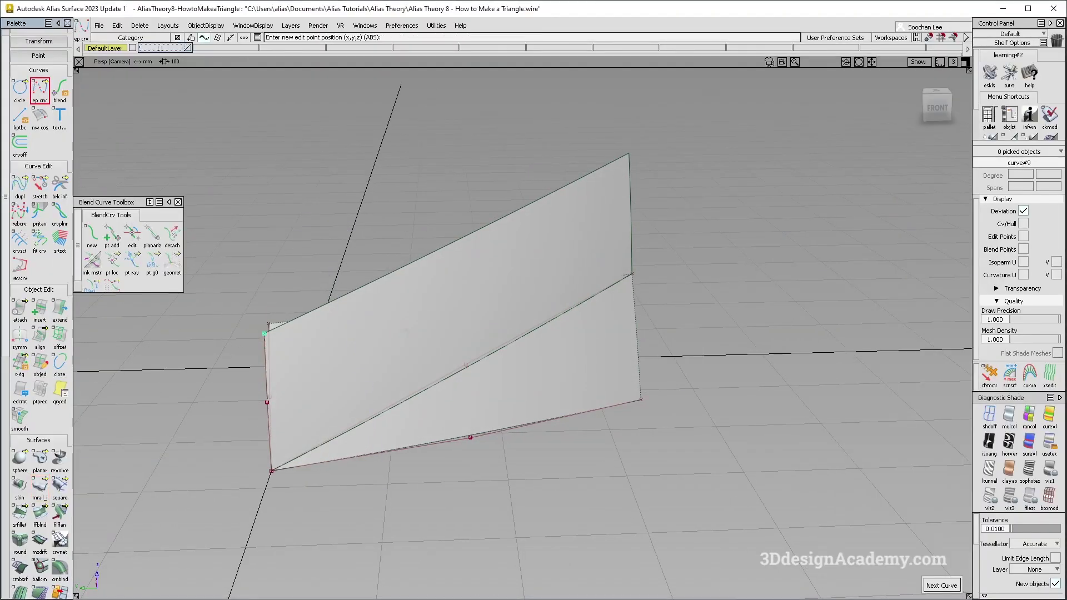
click(948, 109)
click(940, 107)
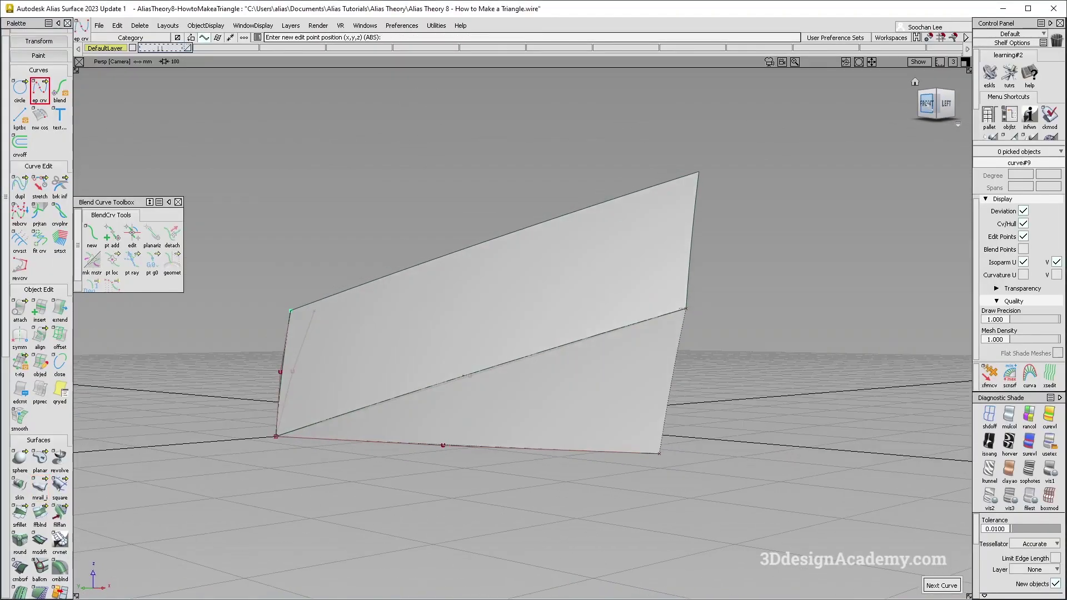
key(space)
Project the horizontal curve onto the second monorail surface in the front view.
scroll(37, 544, down, 3)
click(20, 541)
click(628, 256)
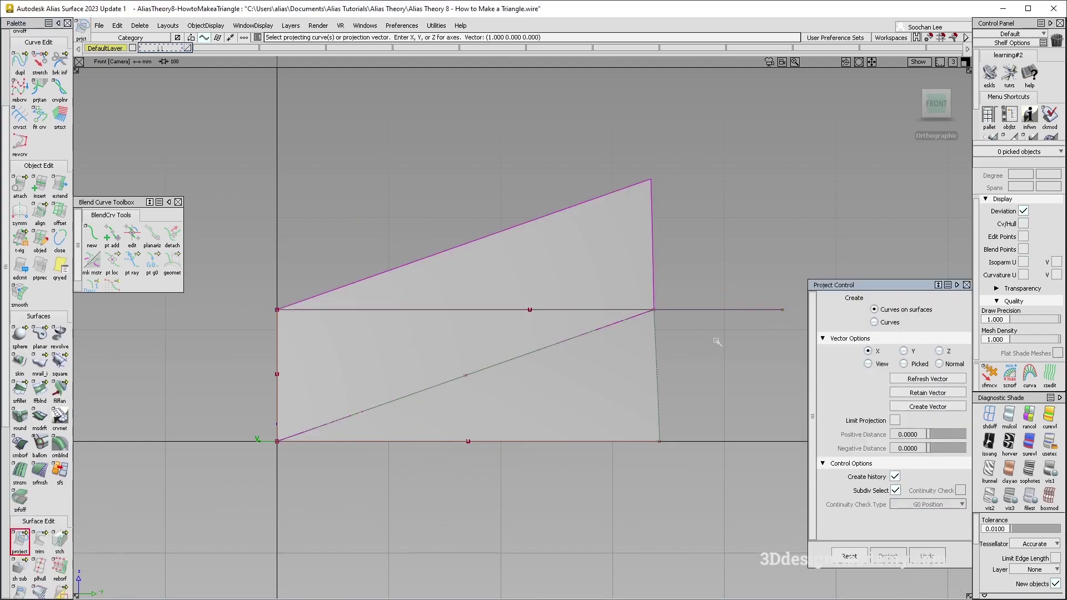
click(715, 309)
alt+shift+drag(715, 341, 623, 378)
key(ctrl+z)
Trim the second surface to the triangle below the projected line and inspect its shape against the lower surface.
click(39, 541)
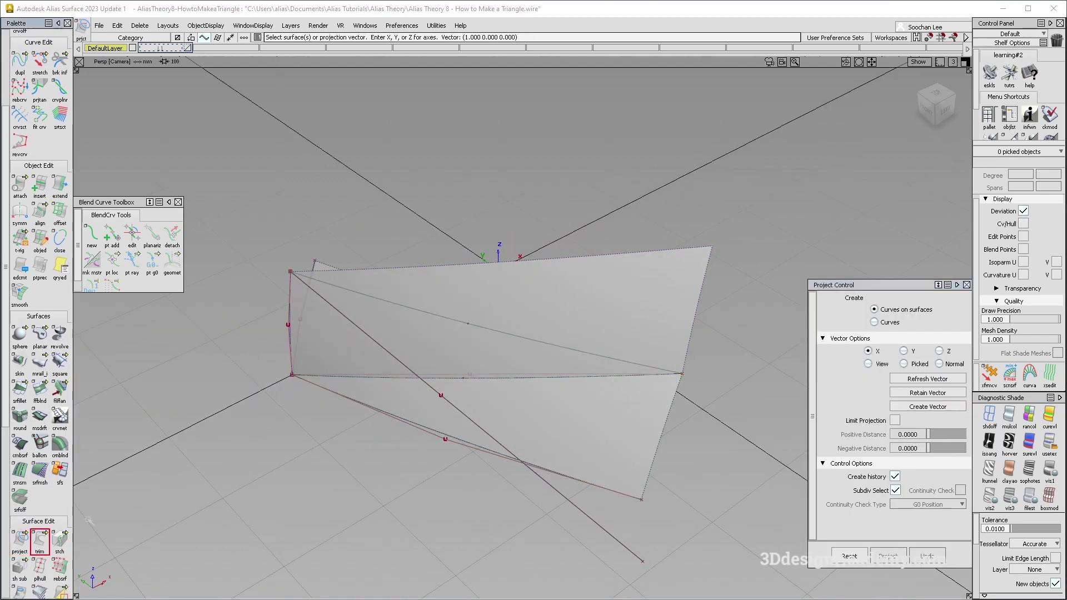
click(341, 358)
key(space)
alt+shift+drag(298, 428, 451, 418)
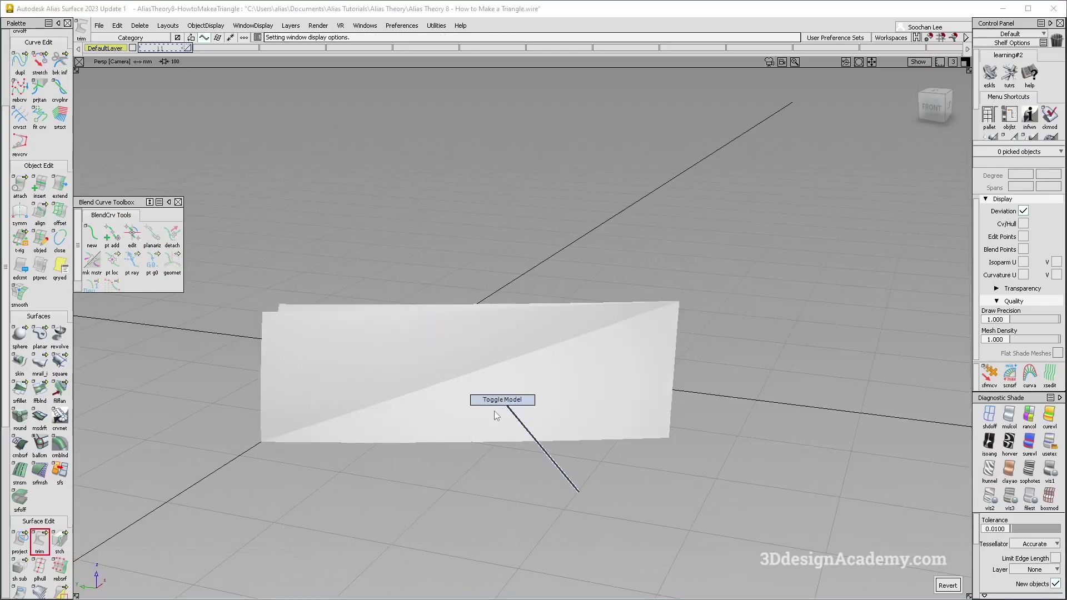
alt+shift+drag(398, 382, 338, 412)
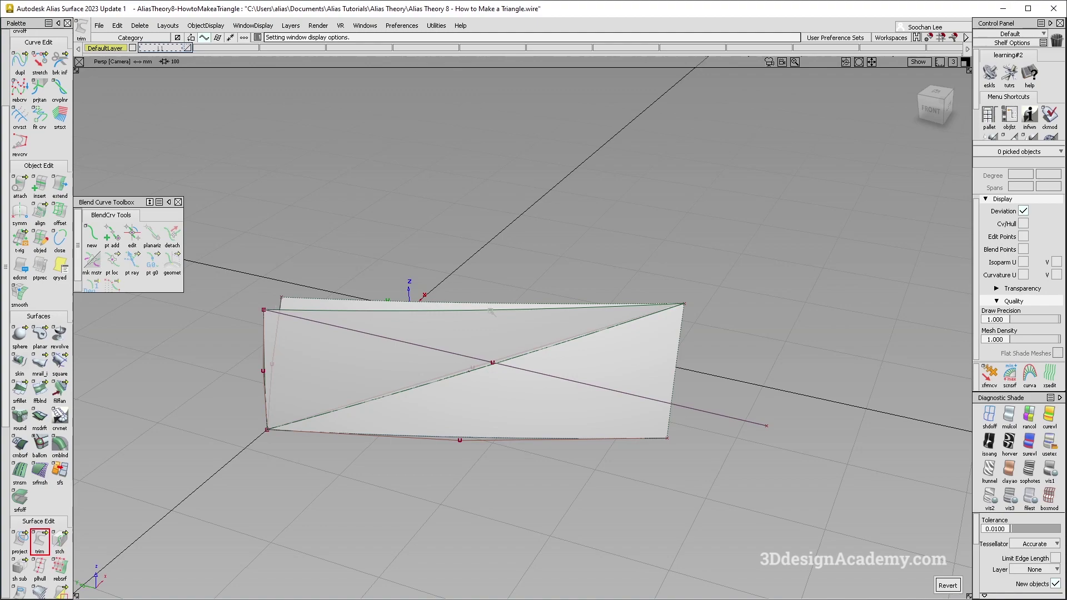
alt+shift+drag(679, 308, 644, 328)
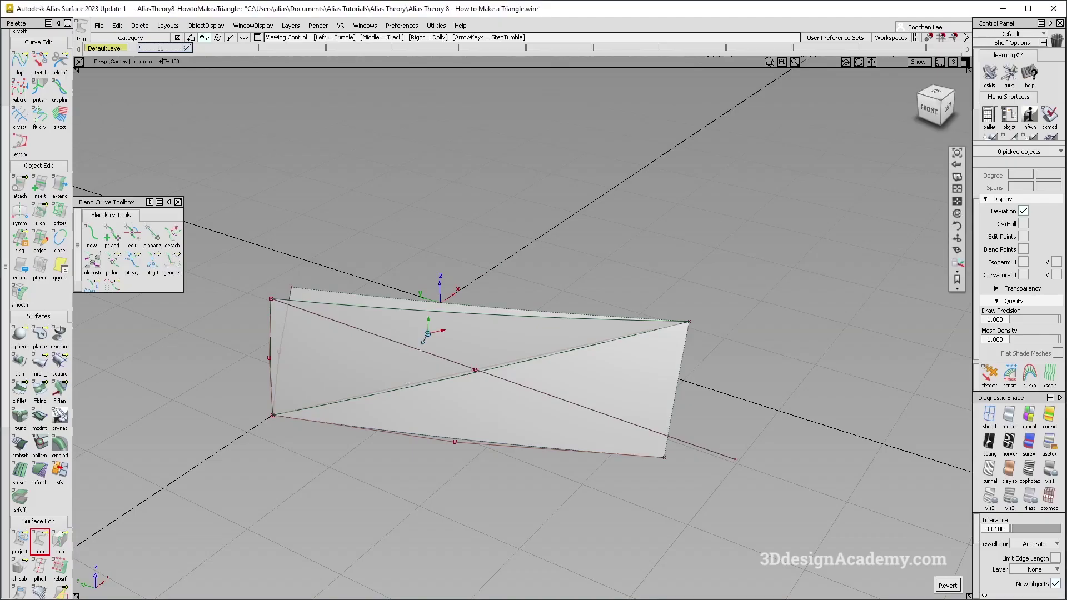
Delete the trimmed triangular surface and the diagonal curve projected on the first surface.
key(Delete)
click(478, 362)
ctrl+shift+drag(479, 362, 477, 373)
click(477, 373)
key(Delete)
click(476, 371)
ctrl+shift+drag(351, 364, 415, 437)
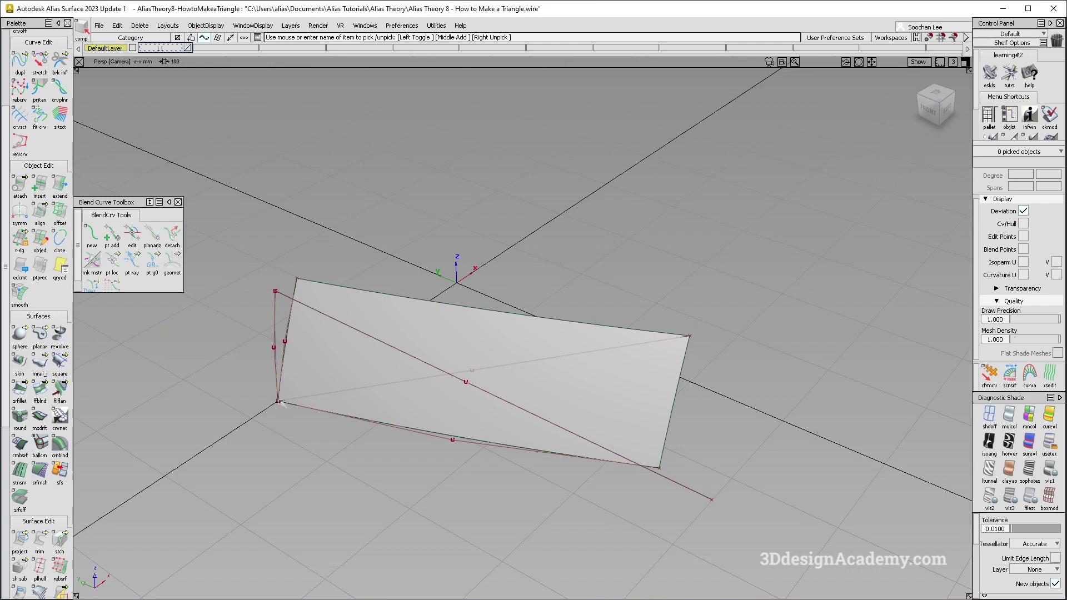
Draw an edit point curve from the stretched curve's upper end to the surface's upper far corner, and adjust its middle CV.
mouse_move(389, 395)
alt+shift+mouse_down()
mouse_move(432, 422)
mouse_move(405, 409)
mouse_move(457, 477)
alt+shift+mouse_up()
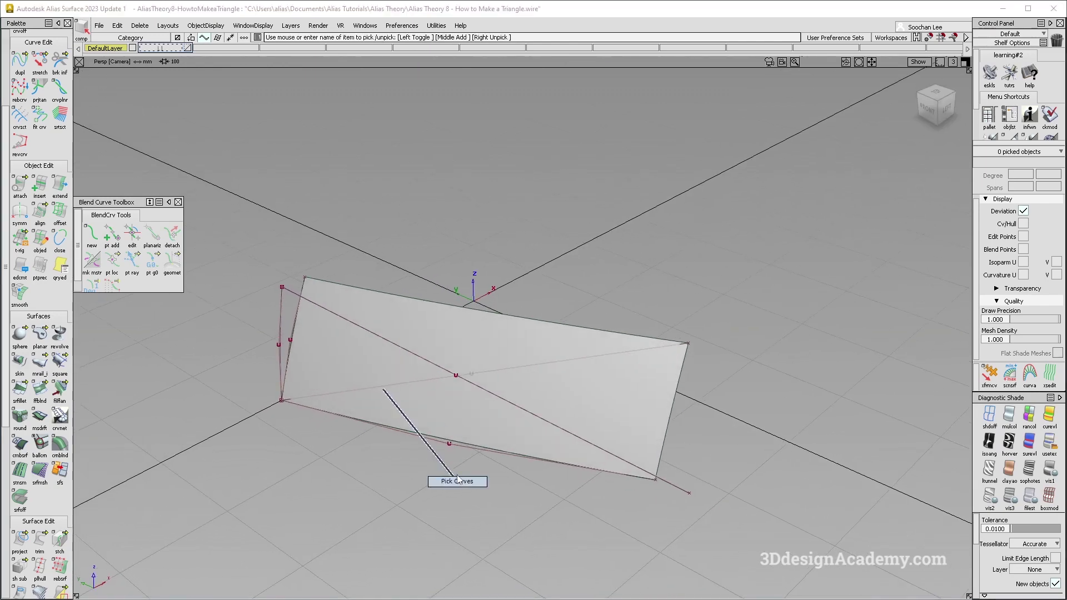
click(475, 463)
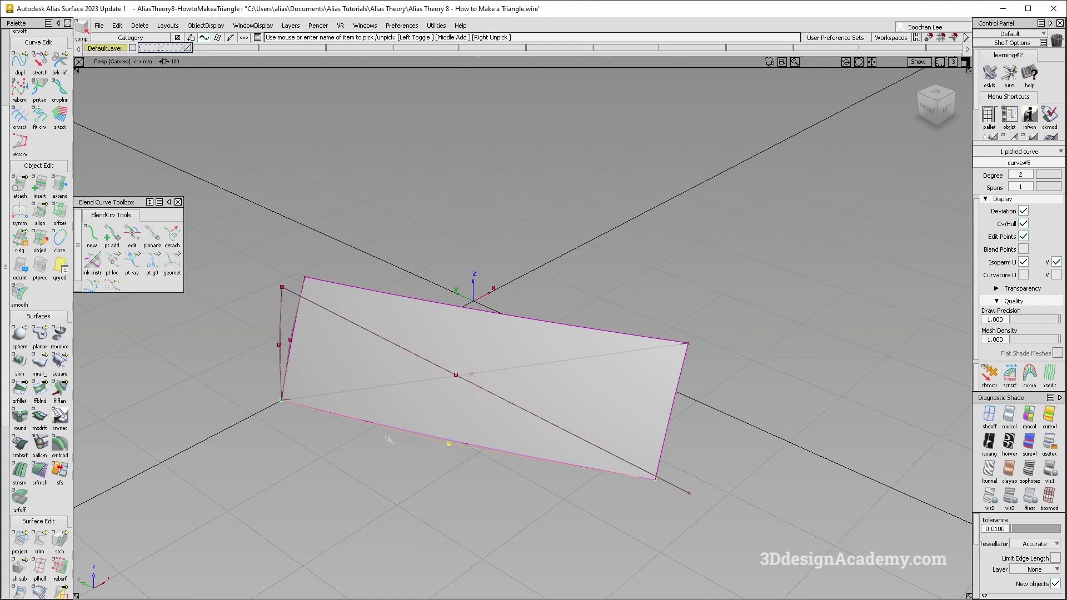
click(277, 422)
scroll(50, 98, up, 3)
click(40, 90)
ctrl+shift+drag(471, 303, 495, 319)
click(476, 314)
key(F5)
key(F8)
ctrl+shift+drag(416, 437, 403, 210)
Build a monorail surface with the stretched curve as generation curve and the new upper curve as rail, and inspect its crossing with the first surface.
double_click(39, 488)
mouse_move(329, 343)
alt+shift+mouse_down()
mouse_move(350, 329)
mouse_move(279, 327)
alt+shift+mouse_up()
click(335, 300)
alt+shift+drag(381, 377, 459, 425)
ctrl+shift+right_drag(457, 476, 353, 384)
mouse_move(389, 381)
alt+shift+mouse_down()
mouse_move(408, 367)
mouse_move(382, 387)
alt+shift+mouse_up()
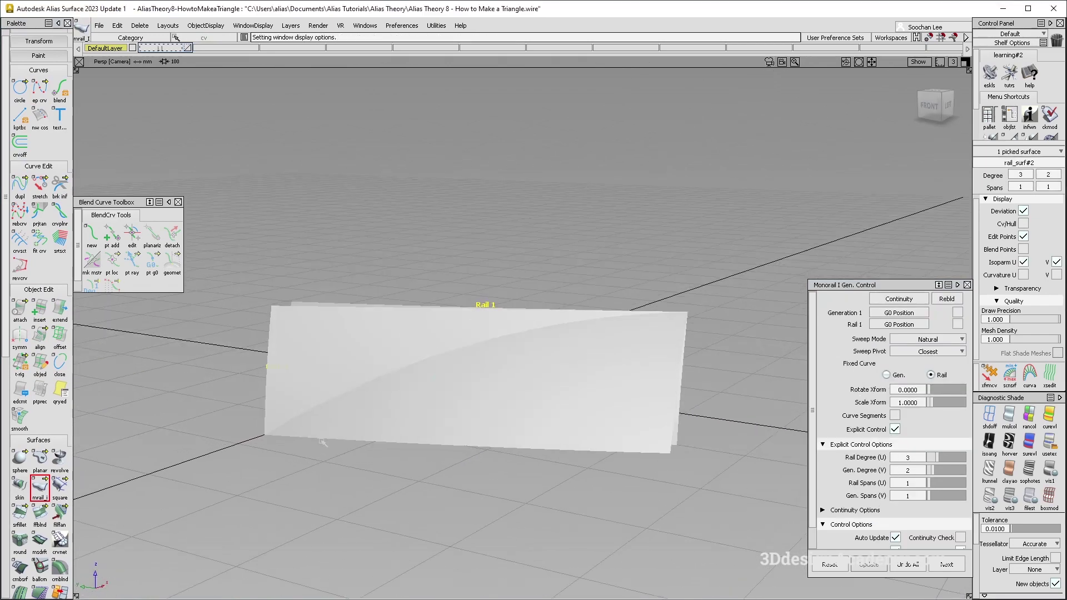
Delete the second monorail surface and the upper rail curve it was built on.
alt+shift+drag(462, 324, 482, 395)
ctrl+shift+right_drag(557, 443, 466, 330)
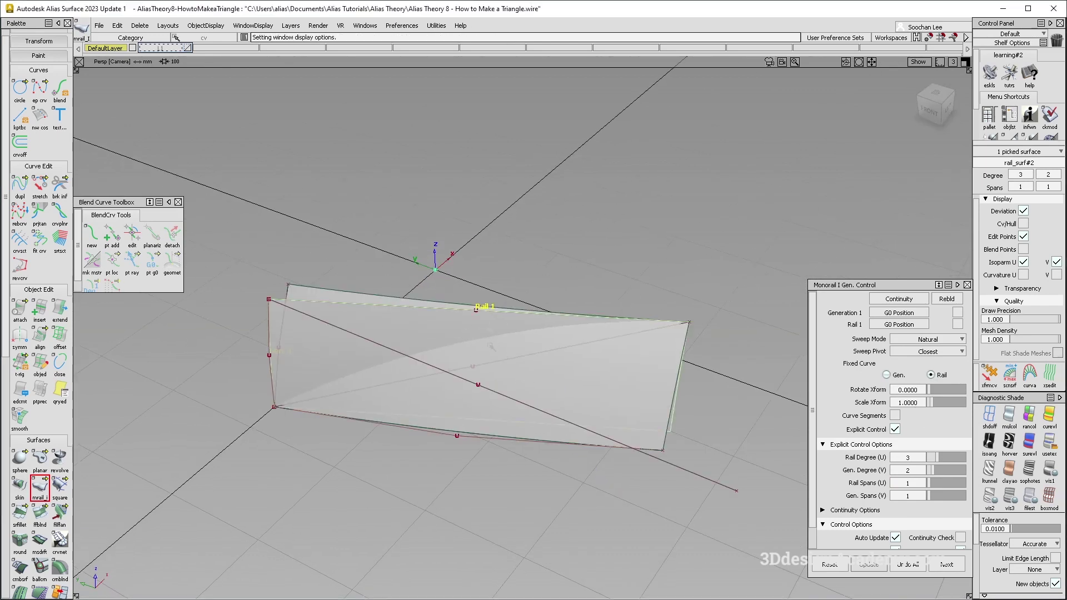
ctrl+shift+drag(436, 465, 435, 345)
key(Delete)
click(463, 364)
click(436, 308)
key(Delete)
Copy the bottom edge curve and place the pasted copy at the upper end of the side curve.
click(462, 363)
click(452, 436)
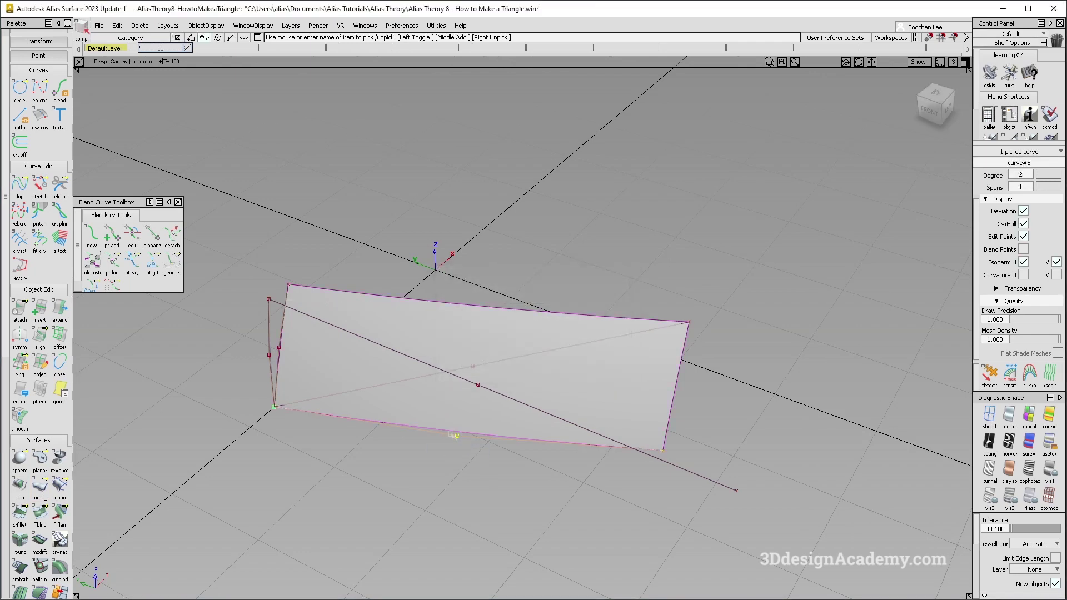
key(ctrl+c)
key(ctrl+v)
click(239, 352)
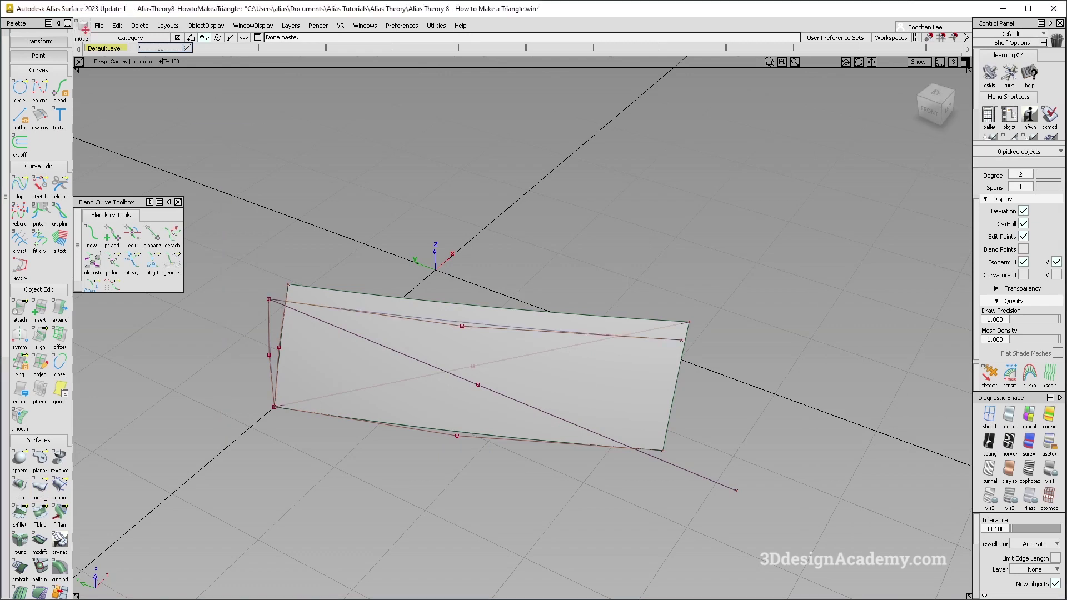
Stretch the far end of the pasted curve to the first surface's upper far corner.
click(40, 185)
click(587, 333)
ctrl+click(699, 322)
alt+shift+drag(489, 472, 510, 483)
key(ctrl+shift+n)
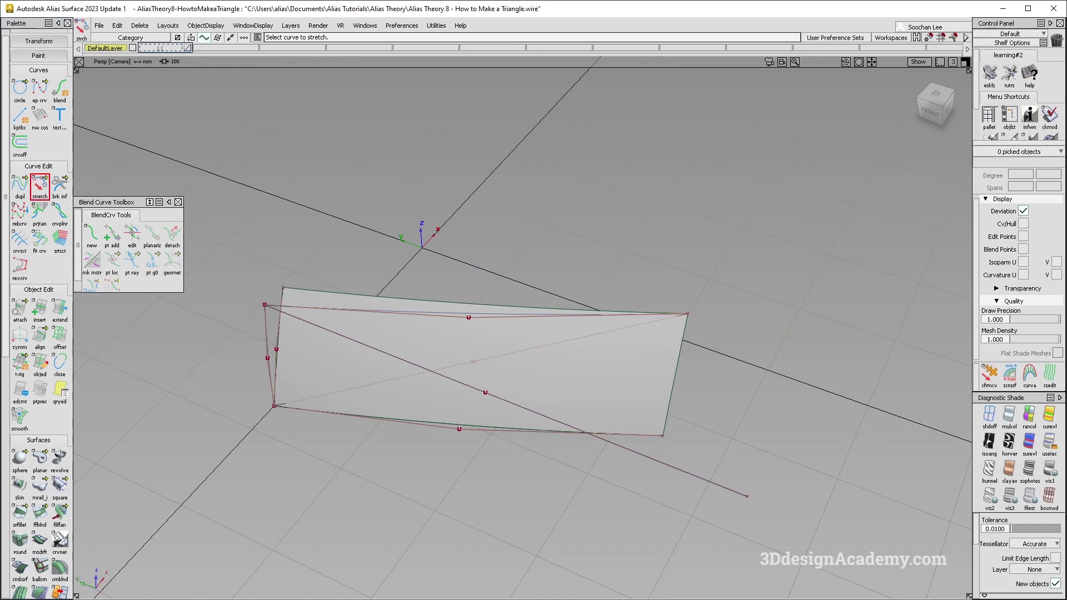
Build a monorail surface with the side curve as generation curve and the stretched copy as rail, and shade it.
alt+shift+drag(338, 415, 361, 396)
ctrl+shift+right_drag(176, 361, 176, 465)
alt+shift+drag(383, 347, 482, 388)
click(332, 295)
ctrl+shift+right_drag(458, 389, 459, 467)
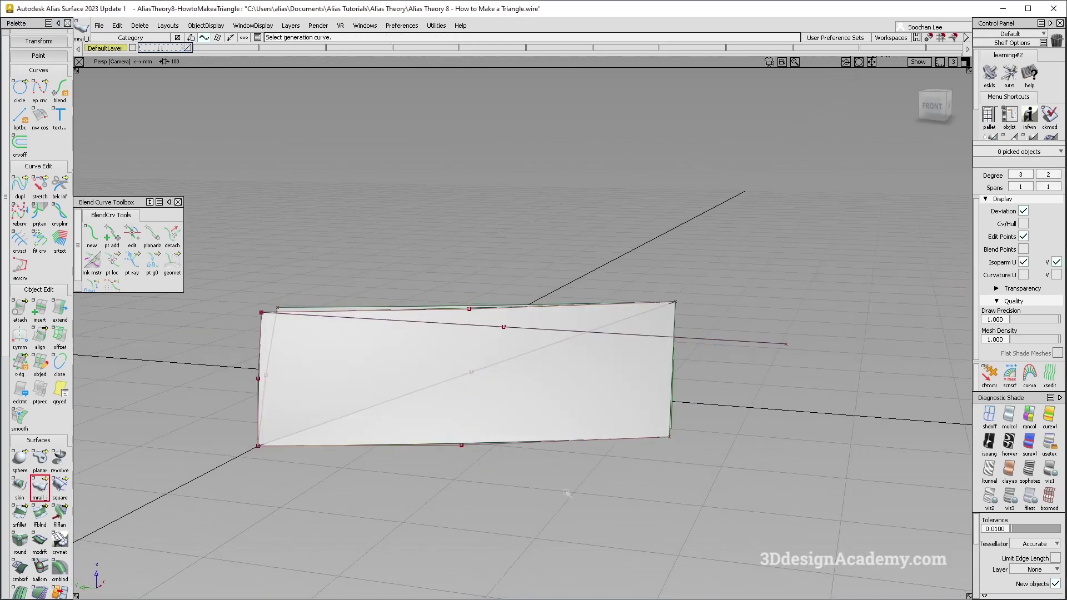
click(1049, 449)
Inspect the diagonal crossing of the two surfaces and compare it with the Polestar 3 reference photo.
ctrl+shift+drag(472, 394, 531, 432)
mouse_move(531, 433)
alt+shift+mouse_down()
mouse_move(474, 414)
mouse_move(515, 458)
mouse_move(514, 436)
mouse_move(520, 457)
mouse_move(469, 364)
mouse_move(499, 369)
mouse_move(445, 367)
mouse_move(434, 389)
mouse_move(454, 345)
mouse_move(417, 356)
mouse_move(376, 343)
alt+shift+mouse_up()
ctrl+shift+drag(367, 258, 466, 337)
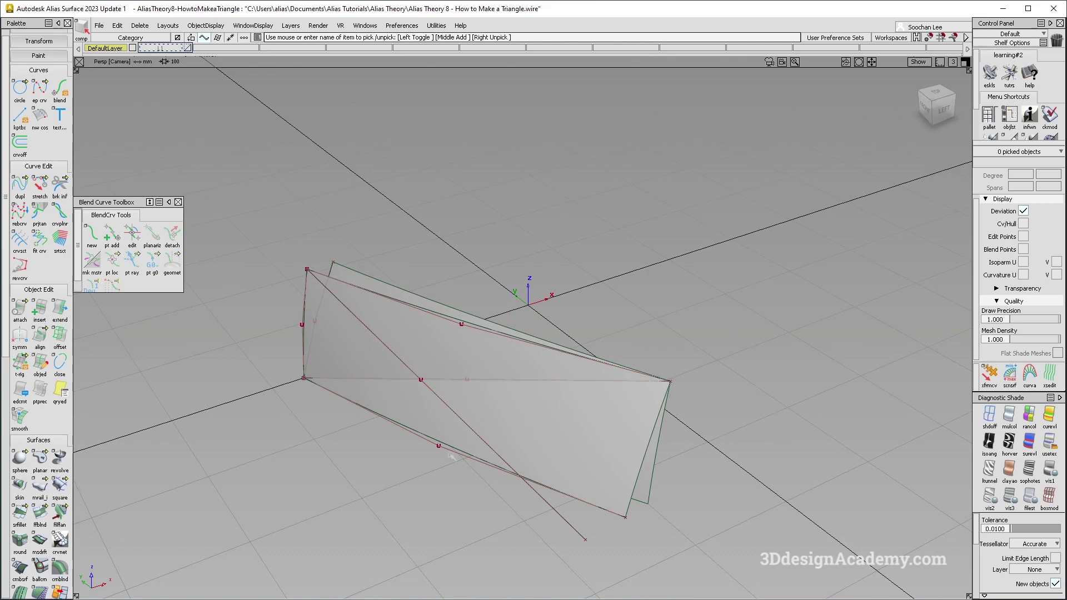
alt+shift+drag(635, 514, 507, 477)
mouse_move(432, 415)
alt+shift+mouse_down()
mouse_move(414, 414)
mouse_move(417, 400)
alt+shift+mouse_up()
scroll(22, 506, down, 4)
key(alt+Tab)
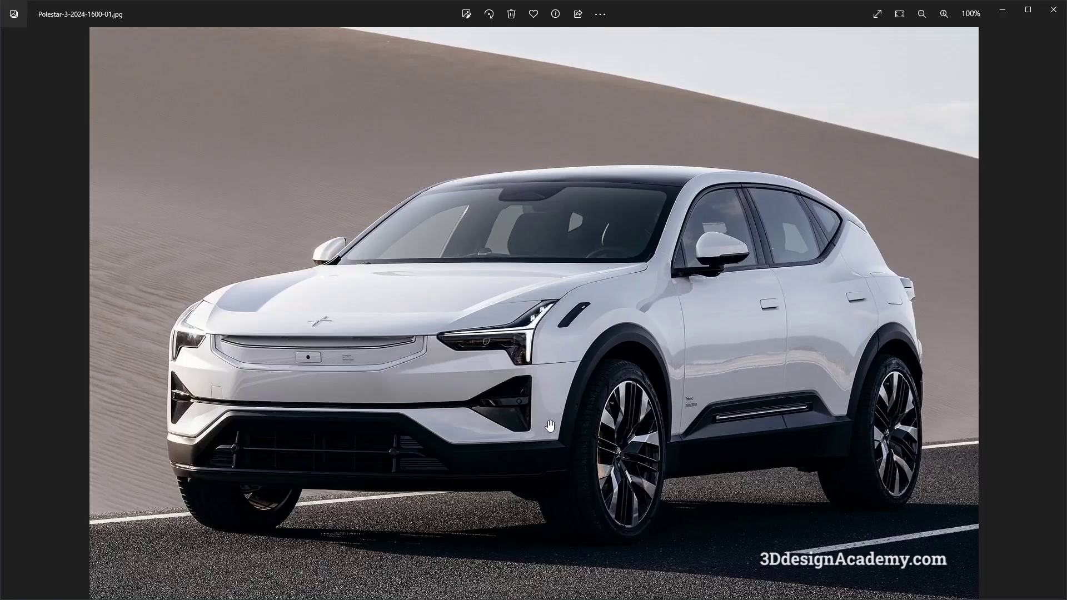
key(alt+Tab)
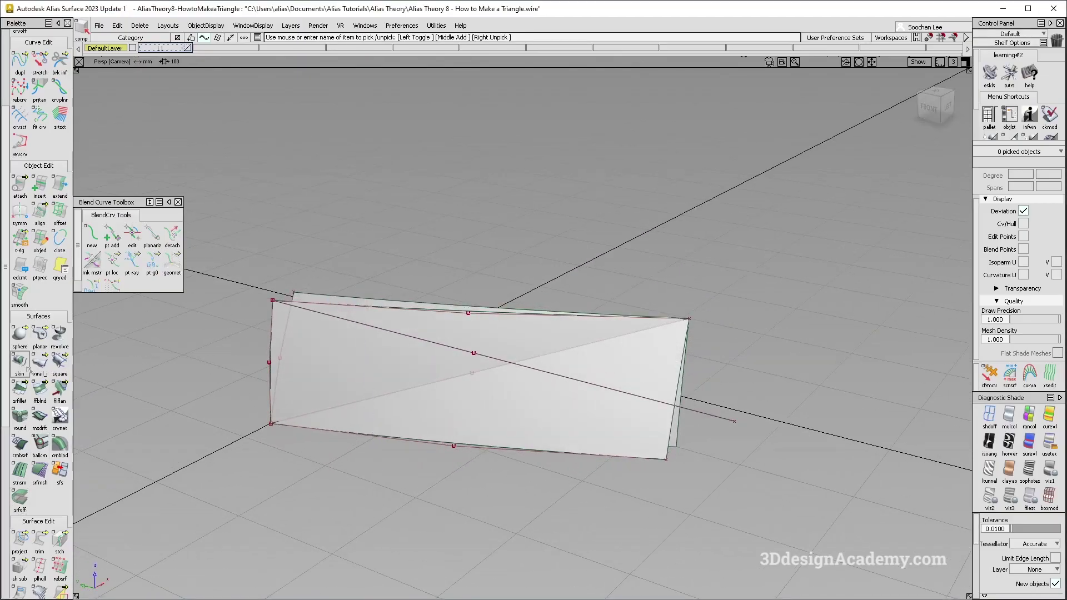
Create a surface fillet between the two crossing surfaces with form factor 1 and chordal length 20.
click(19, 390)
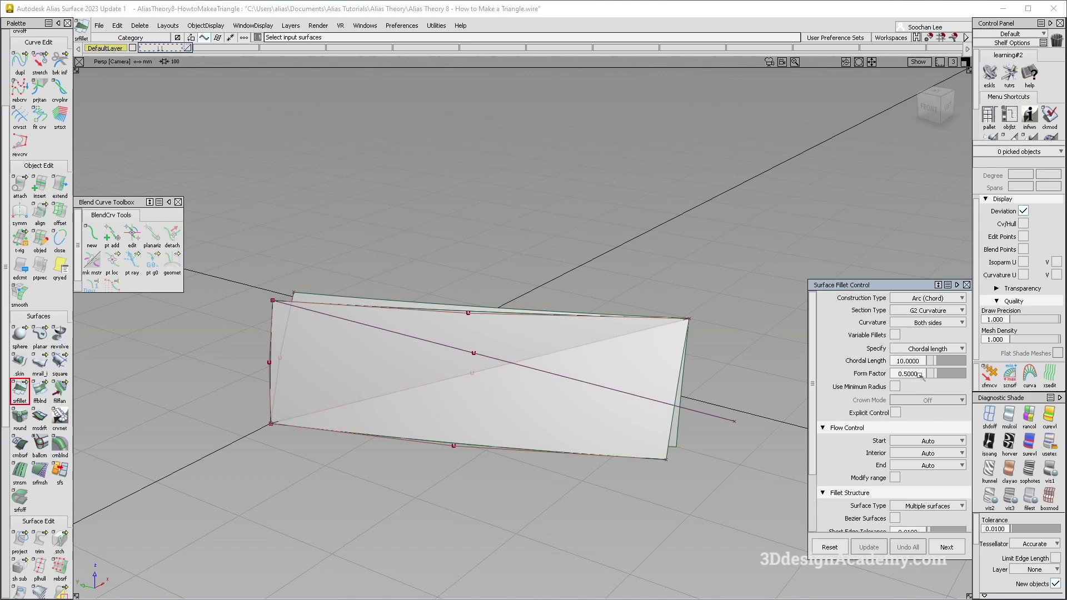
alt+shift+drag(564, 439, 579, 405)
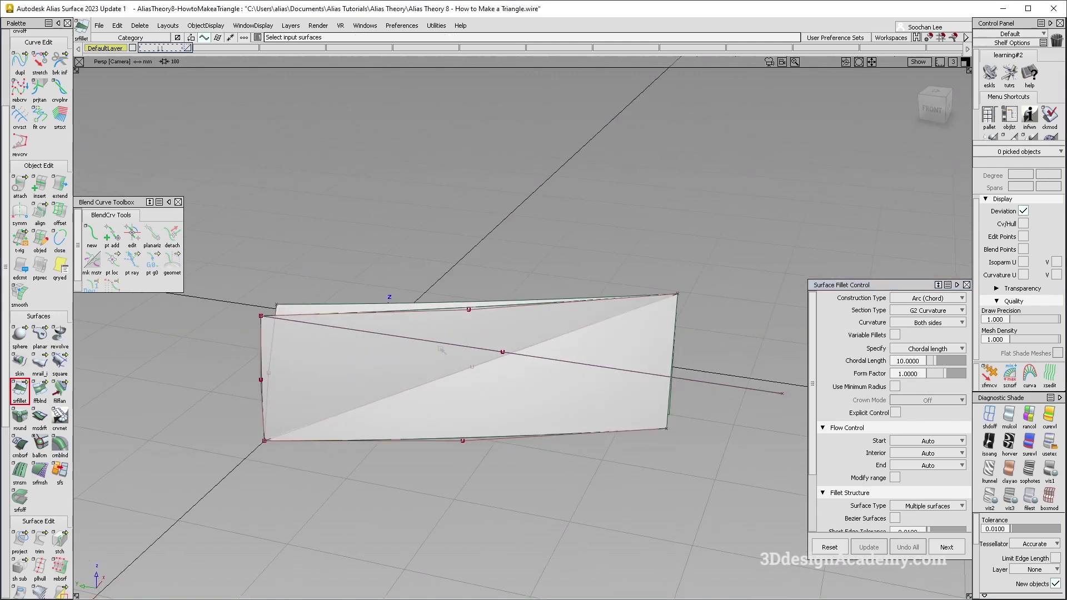
click(462, 405)
alt+shift+drag(462, 405, 534, 396)
key(space)
click(920, 364)
click(920, 360)
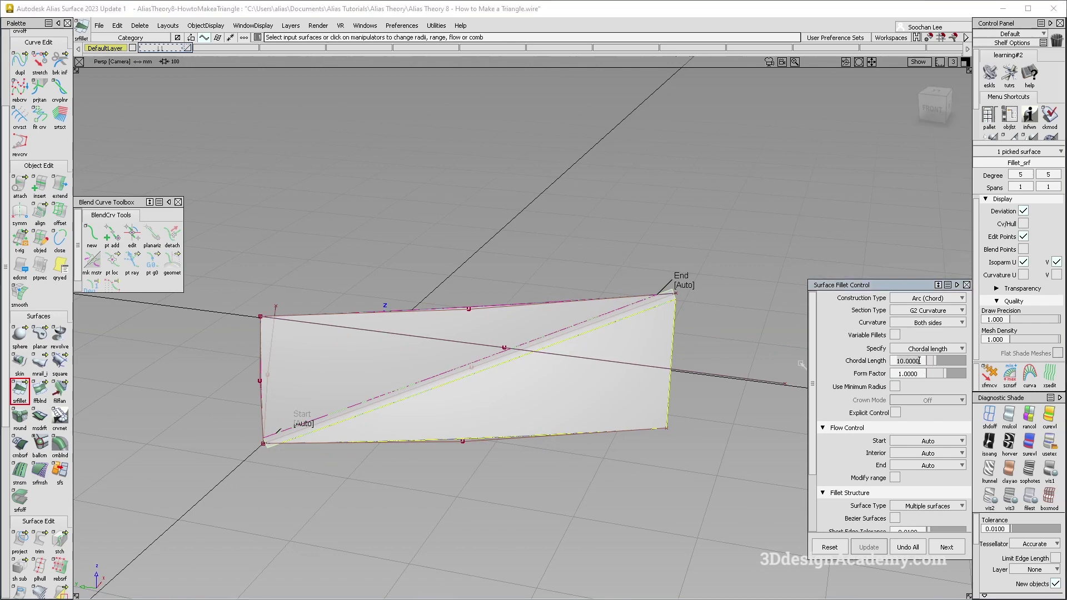
text(20)
key(Return)
Set the fillet's start and interior flow control to Default.
alt+shift+drag(534, 376, 591, 351)
alt+shift+right_drag(591, 350, 710, 343)
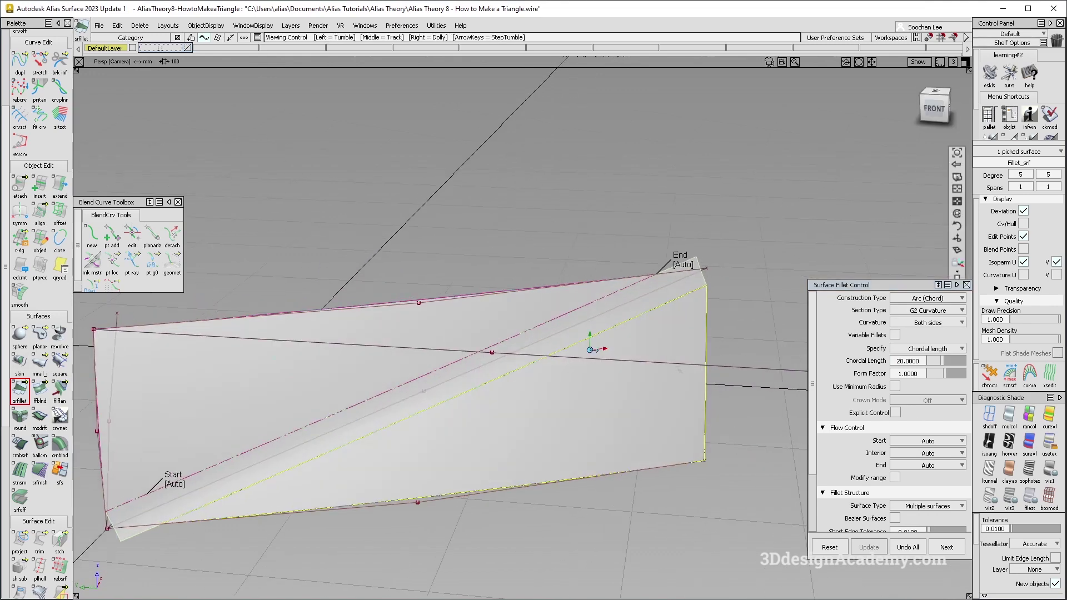
alt+shift+drag(709, 343, 745, 356)
click(937, 443)
click(941, 453)
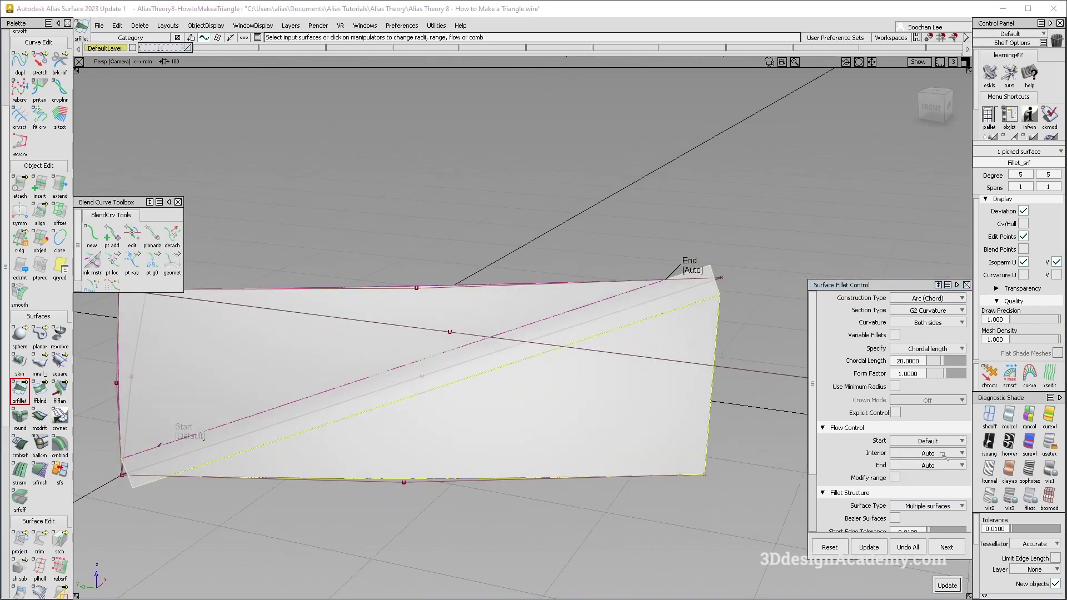
click(944, 454)
Try Extend for the fillet's end flow, switch it to Edge Align, and finish the fillet.
click(943, 466)
click(943, 466)
click(934, 478)
alt+shift+drag(584, 346, 589, 347)
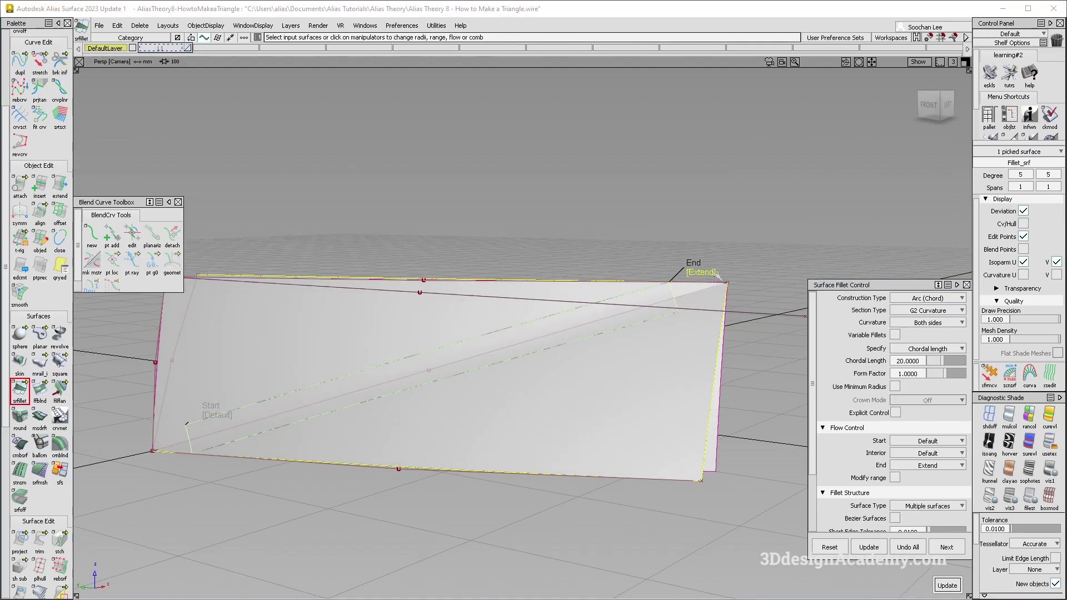
click(717, 275)
alt+shift+drag(545, 384, 636, 467)
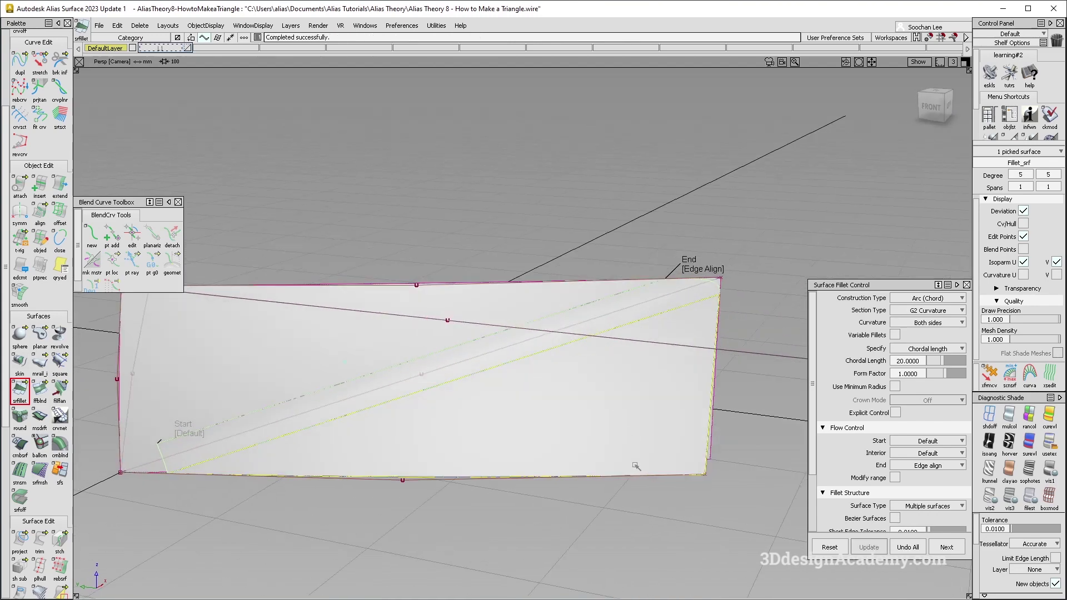
alt+shift+middle_drag(426, 432, 518, 371)
ctrl+shift+drag(342, 362, 348, 466)
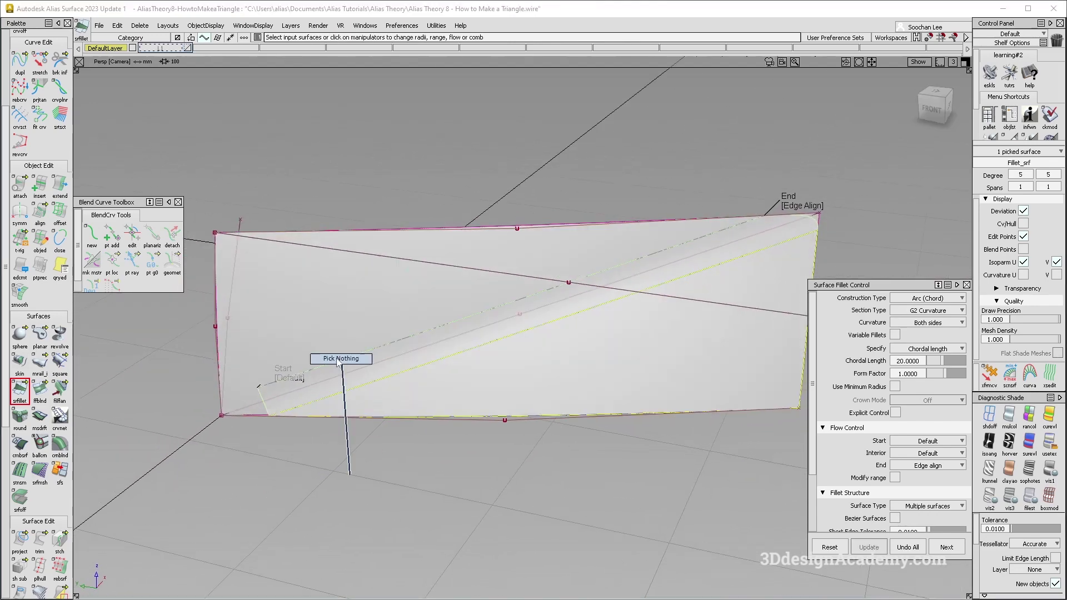
Inspect the open gap at the fillet's start, and delete the construction history of all the geometry.
alt+shift+right_drag(253, 405, 284, 398)
alt+shift+middle_drag(284, 398, 360, 387)
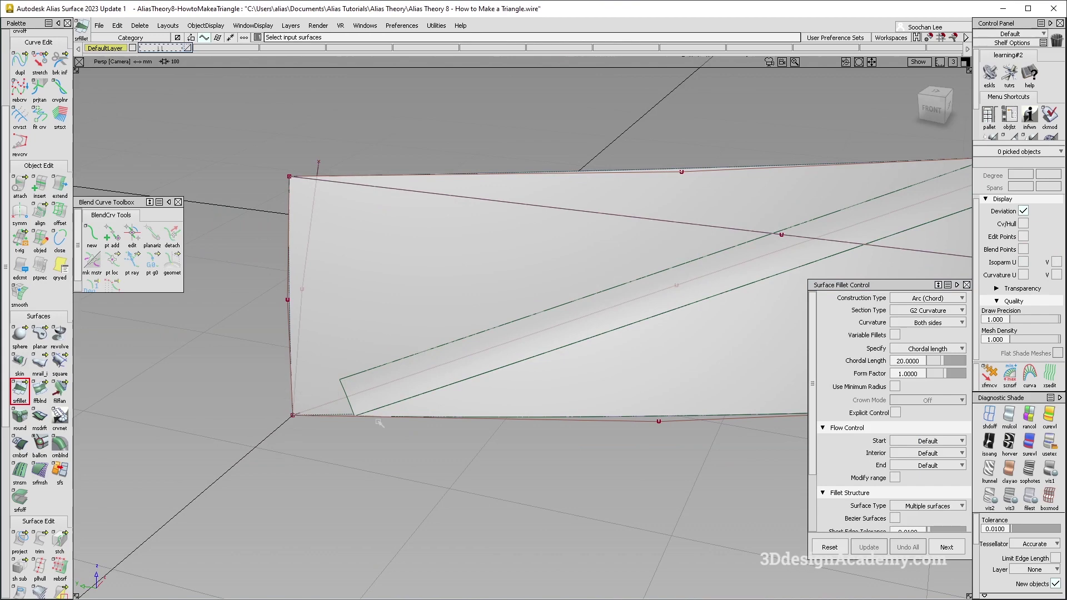
alt+shift+right_drag(378, 422, 333, 416)
alt+shift+drag(428, 422, 451, 399)
key(ctrl+m)
key(ctrl+m)
alt+shift+middle_drag(450, 398, 471, 398)
ctrl+shift+drag(381, 215, 436, 162)
drag(257, 174, 839, 508)
click(139, 25)
click(154, 52)
key(Return)
ctrl+shift+drag(225, 278, 231, 350)
Extend the surface edge at the fillet's start toward the side curve.
alt+shift+right_drag(236, 361, 233, 340)
click(59, 186)
click(423, 329)
click(450, 349)
drag(381, 347, 291, 494)
Fill the gap with a square surface bounded by the side curve, upper surface edge, fillet end and bottom curve.
click(56, 367)
alt+shift+drag(295, 451, 305, 407)
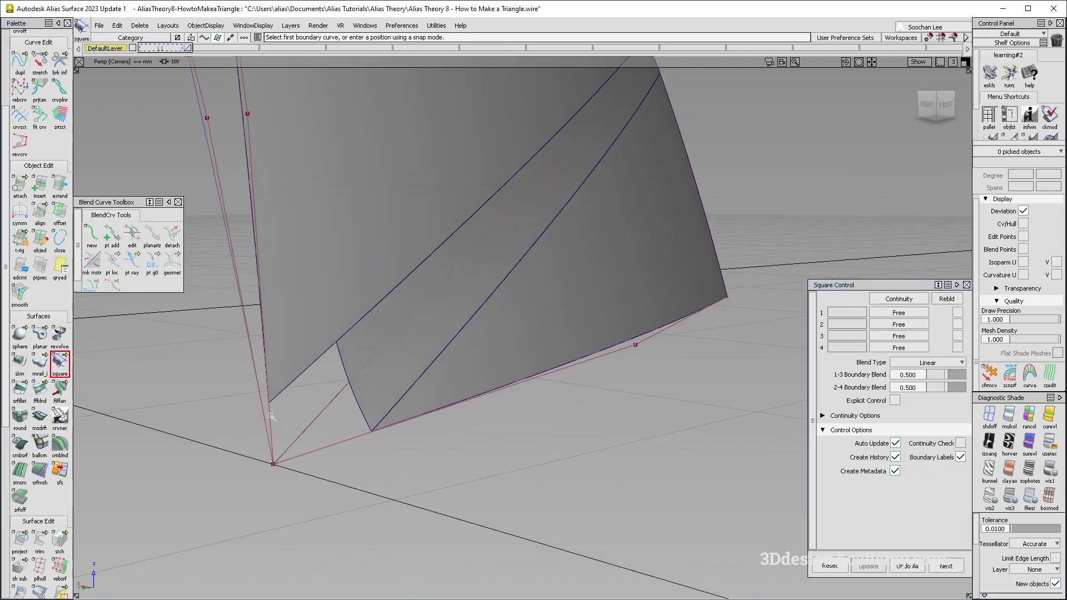
click(271, 416)
click(313, 363)
click(345, 370)
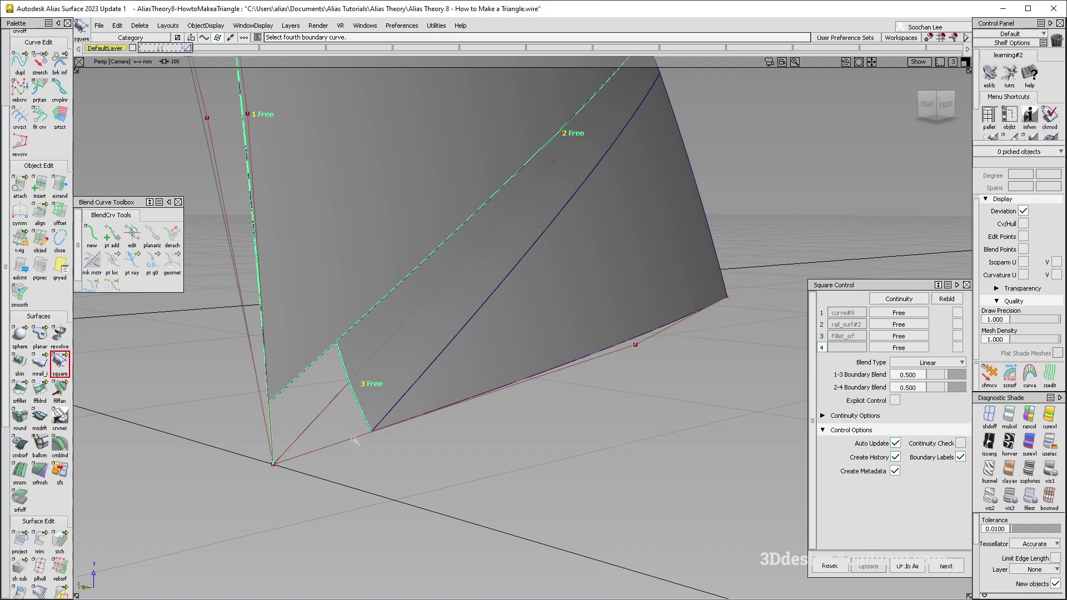
click(354, 439)
alt+shift+drag(453, 395, 337, 287)
alt+shift+drag(407, 252, 548, 269)
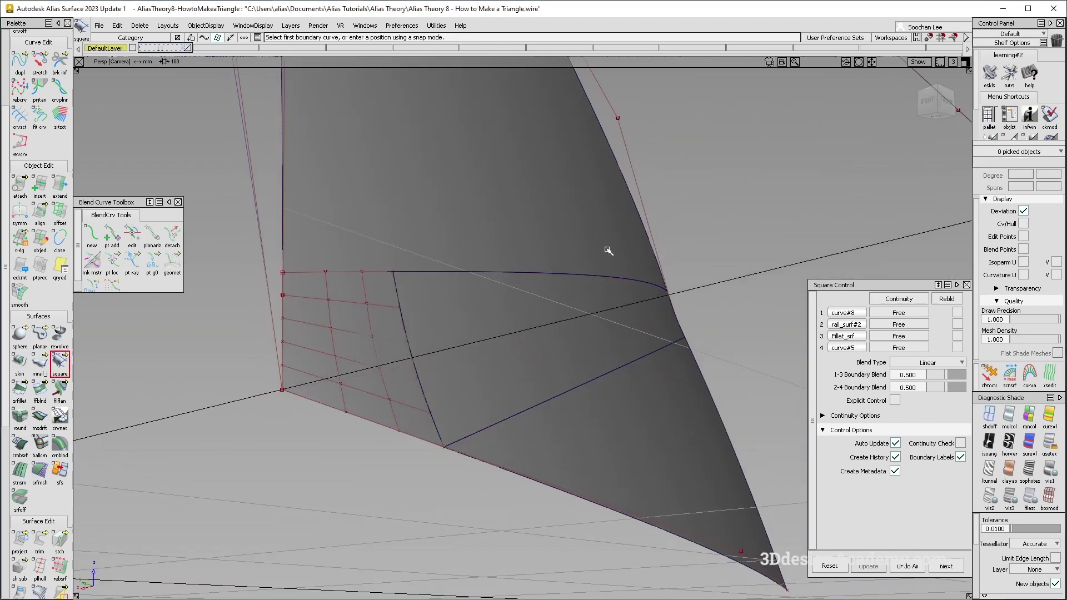
Reopen the square surface for editing and set its boundary with the upper surface to G2 Curvature.
click(574, 289)
ctrl+shift+drag(431, 348, 448, 310)
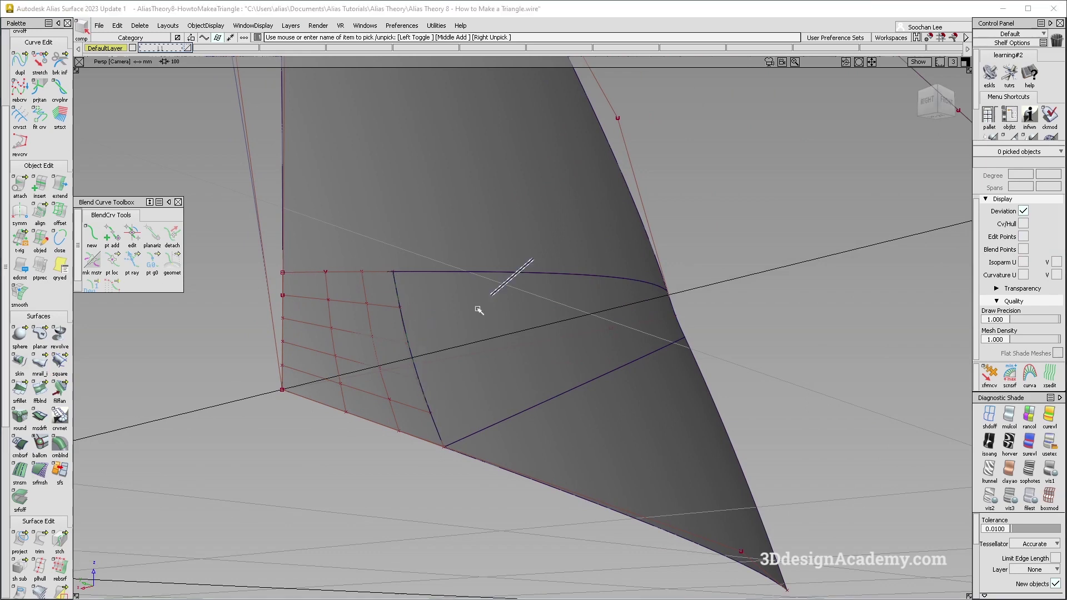
click(398, 290)
alt+shift+drag(326, 347, 417, 483)
ctrl+shift+drag(418, 488, 434, 380)
click(402, 348)
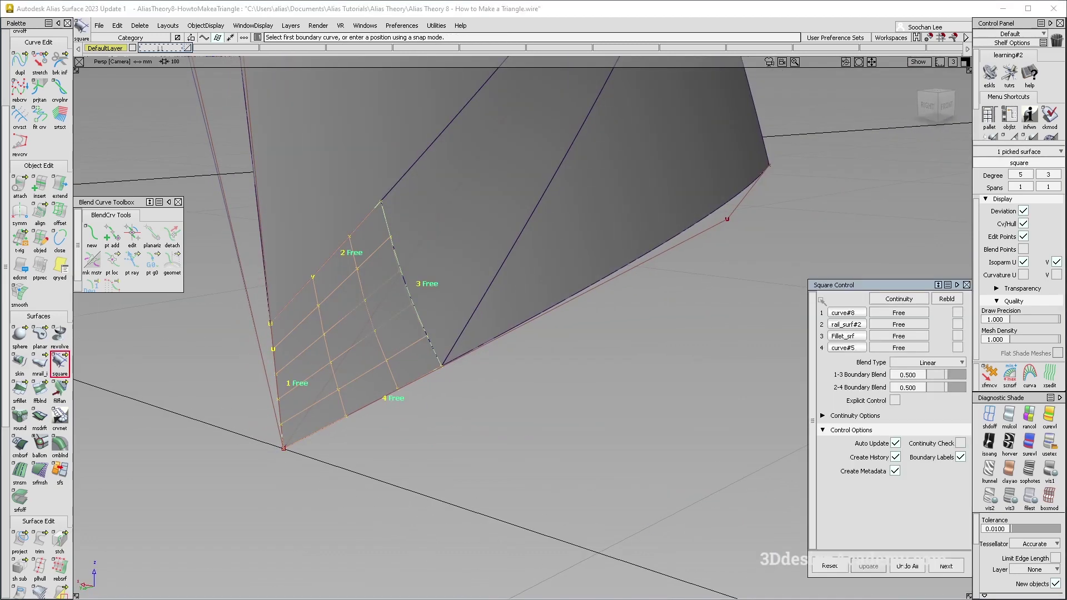
click(910, 324)
click(912, 377)
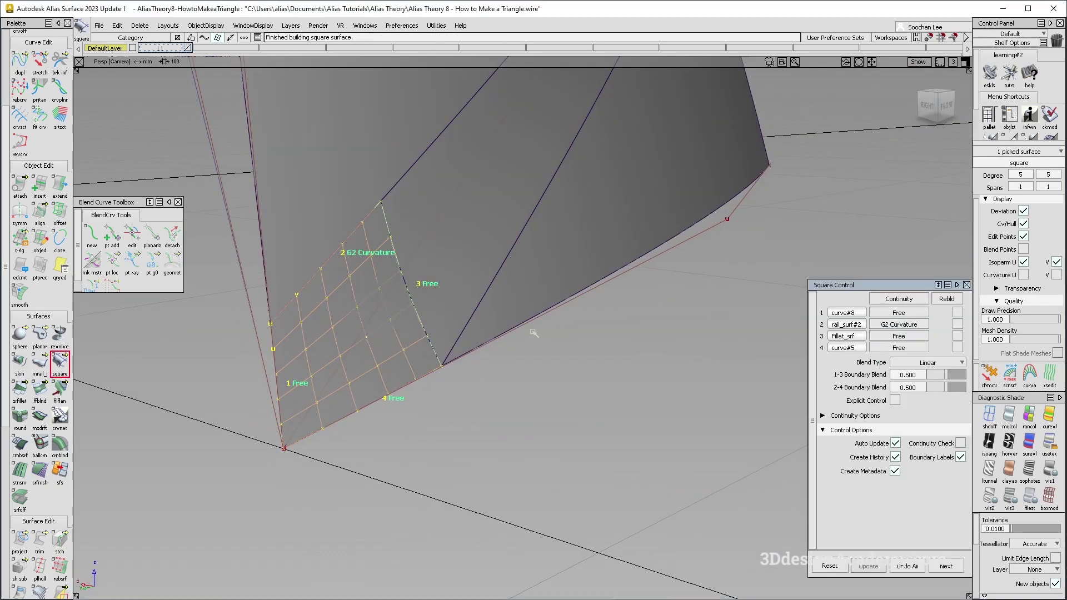
Try G2 Curvature on the square surface's fillet boundary, and set that boundary back to Free.
alt+shift+drag(469, 311, 501, 297)
click(915, 337)
click(912, 388)
alt+shift+drag(512, 300, 466, 318)
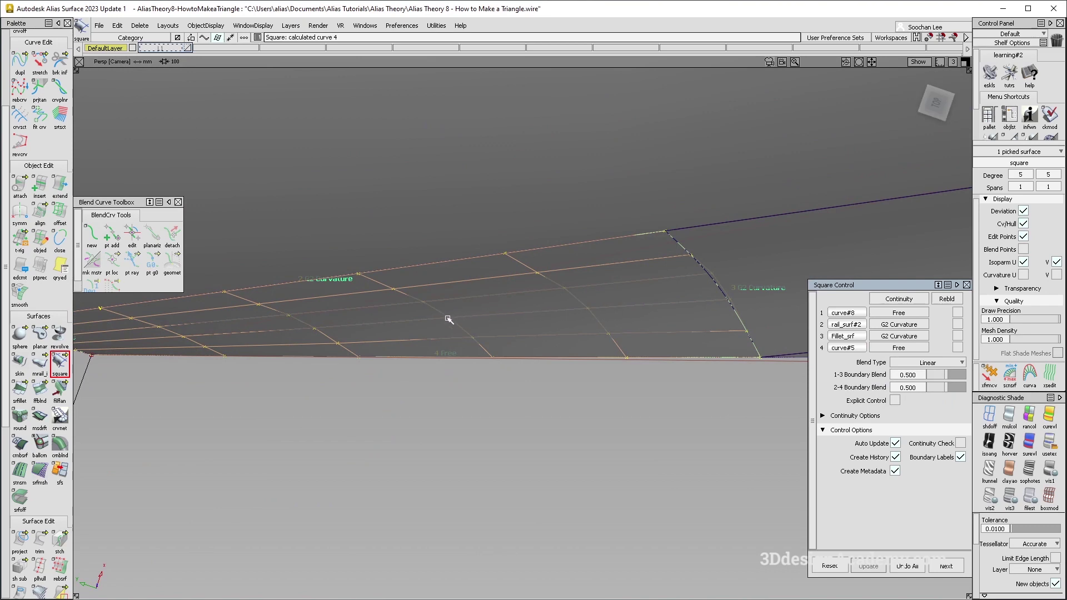
click(905, 337)
click(901, 335)
Inspect the square surface's CV layout, turn on explicit control, and set the U degree to 5.
alt+shift+drag(450, 305, 341, 326)
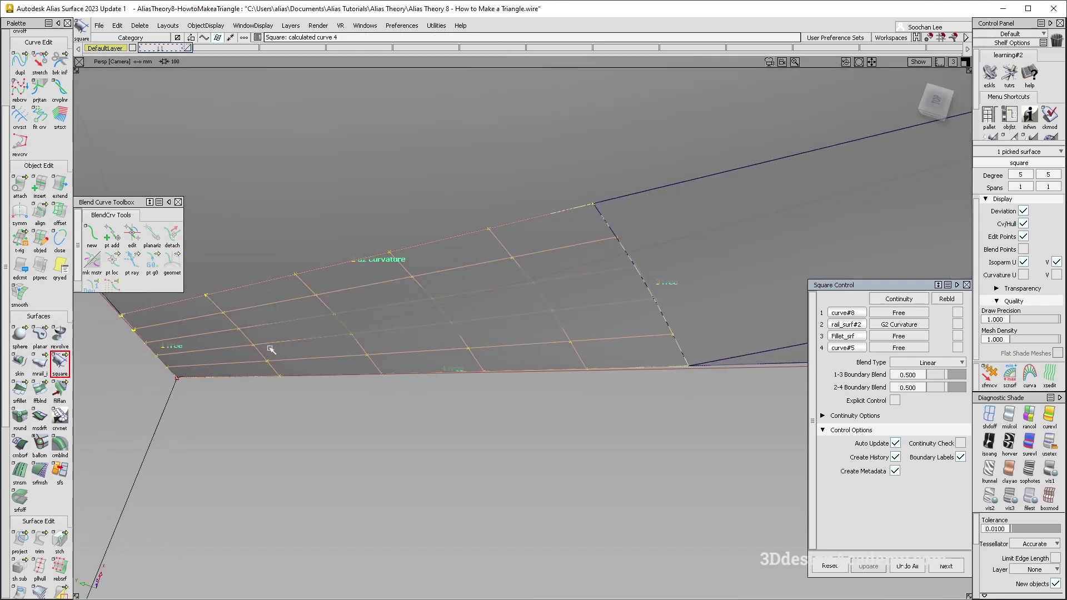
alt+shift+drag(270, 349, 459, 319)
alt+shift+drag(336, 285, 314, 261)
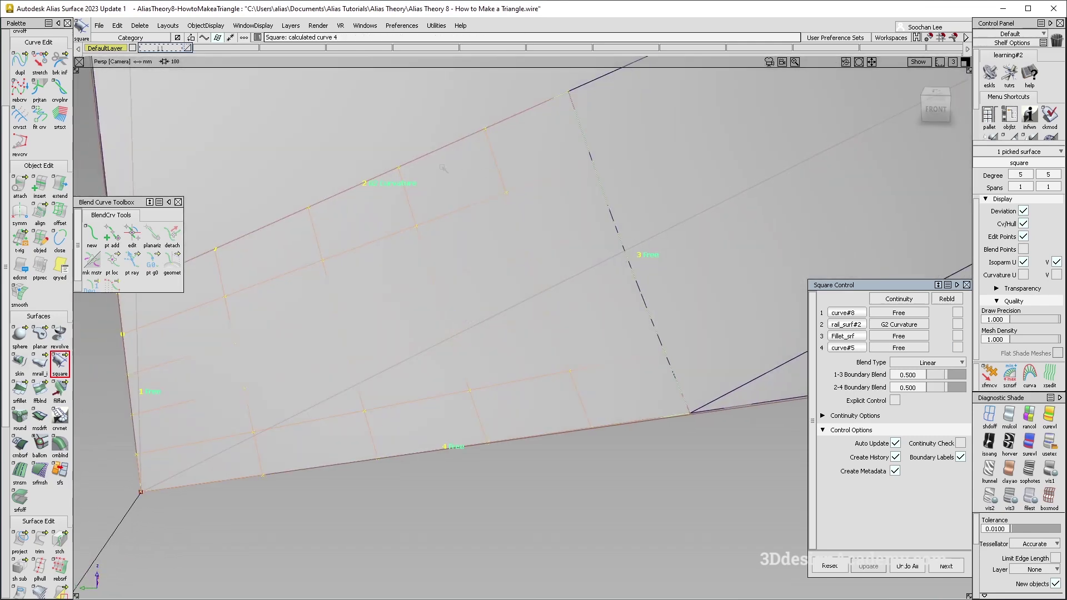
alt+shift+drag(552, 215, 433, 215)
alt+shift+drag(457, 361, 380, 347)
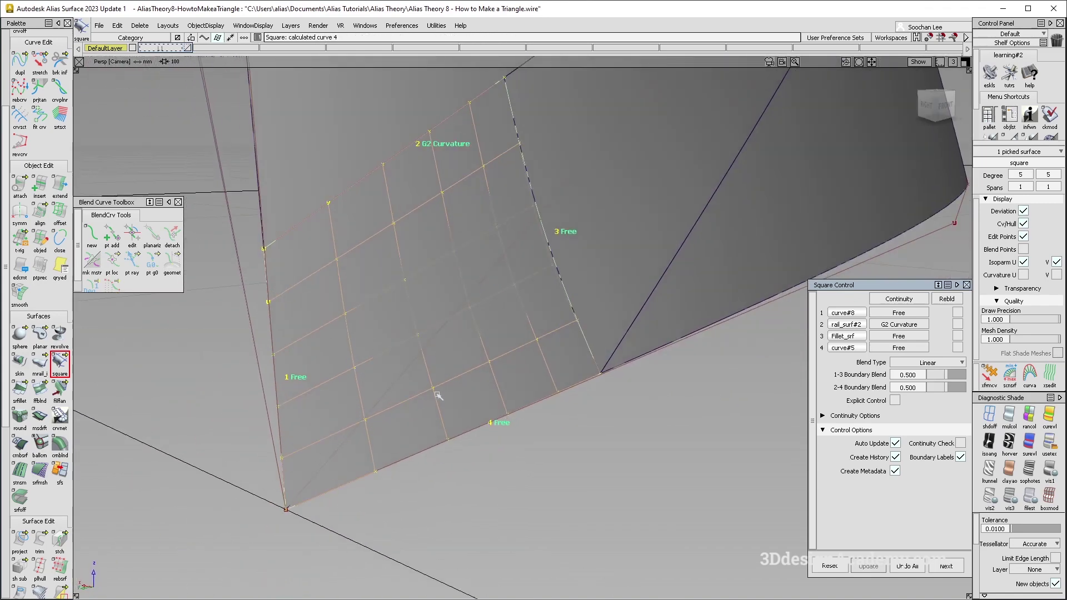
alt+shift+drag(742, 350, 893, 421)
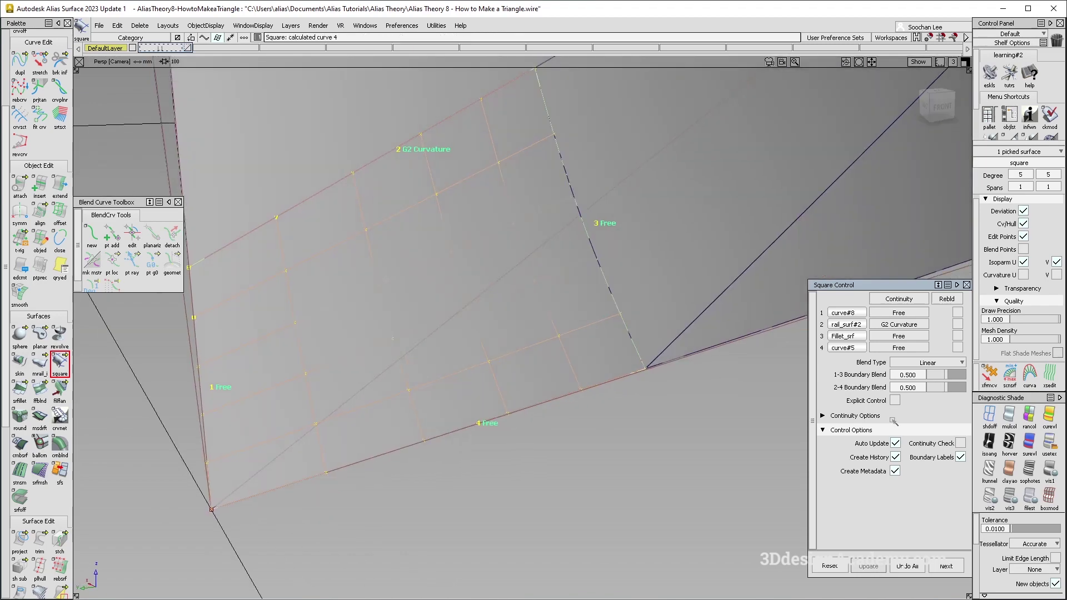
click(896, 401)
alt+shift+drag(617, 317, 575, 372)
drag(947, 436, 943, 432)
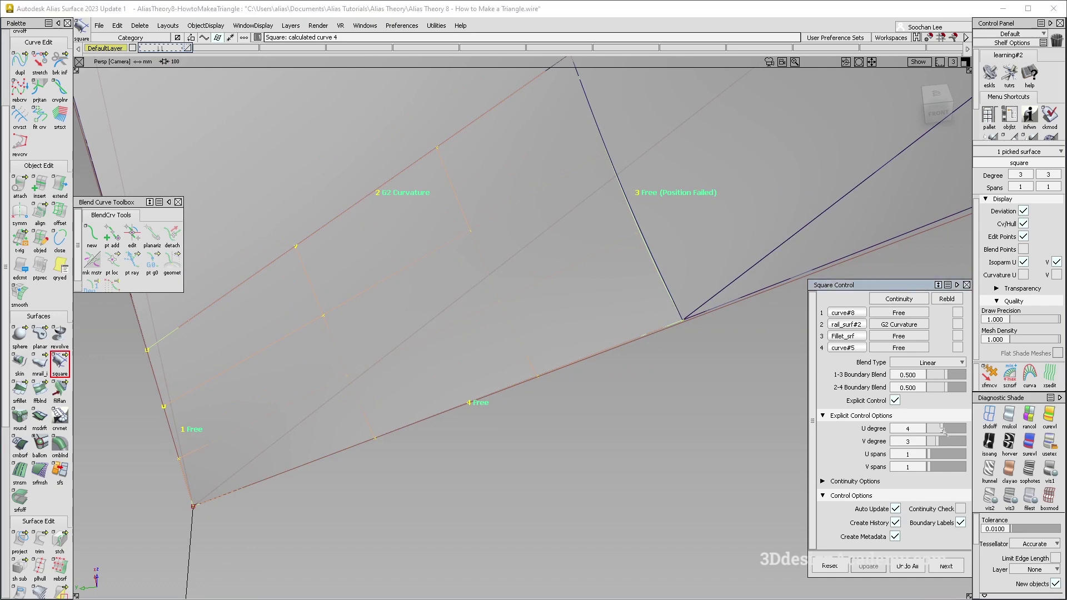
click(947, 431)
Display the fillet surface's CVs, and set the square surface's fillet boundary to G2 Curvature.
alt+shift+drag(523, 306, 681, 115)
click(489, 136)
ctrl+shift+right_drag(489, 136, 509, 175)
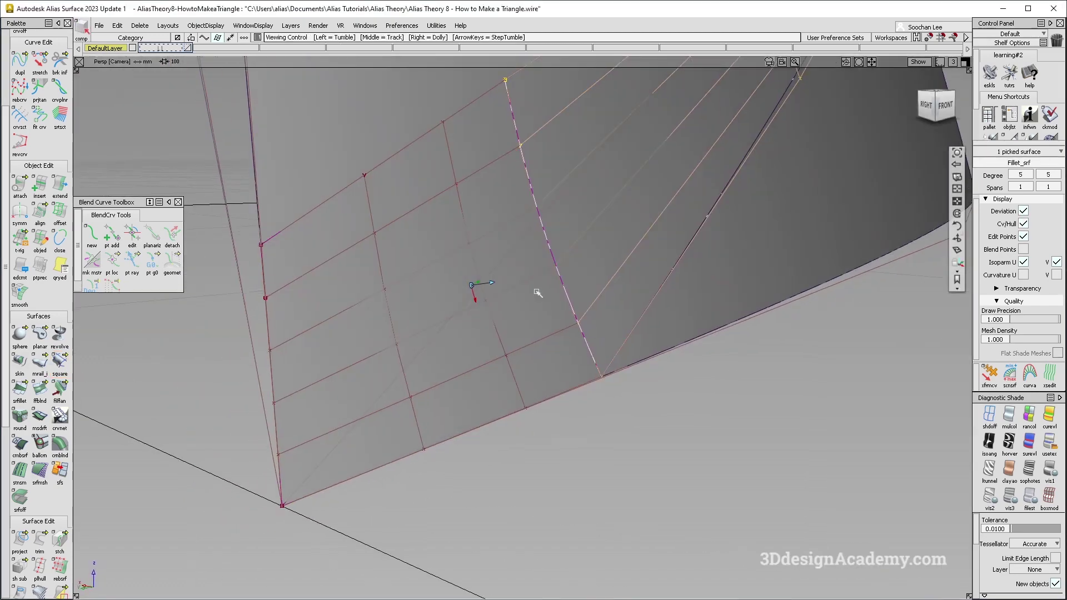
double_click(590, 331)
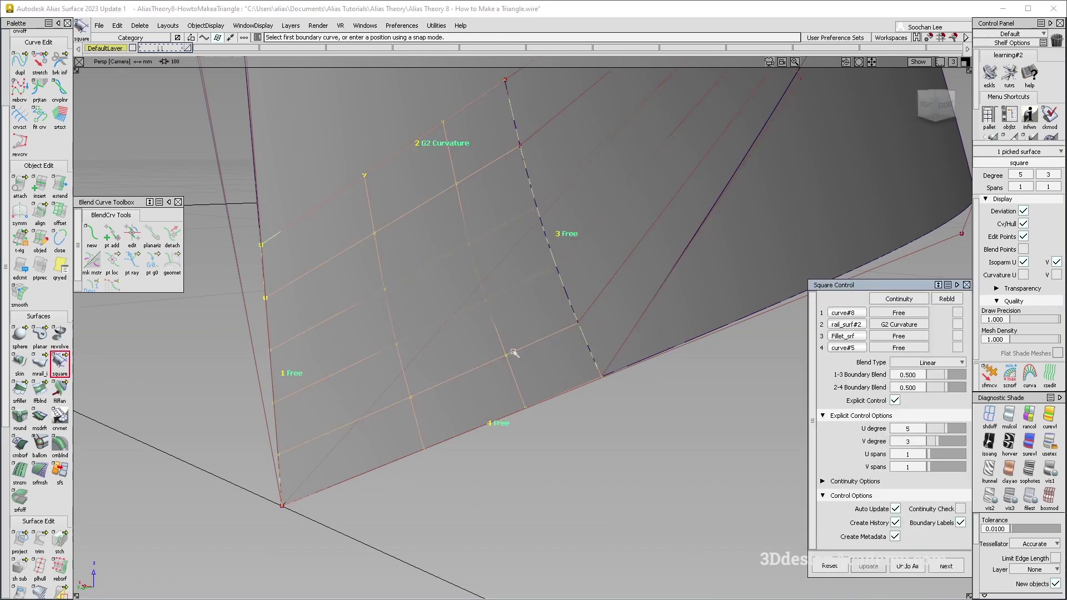
click(899, 336)
click(903, 383)
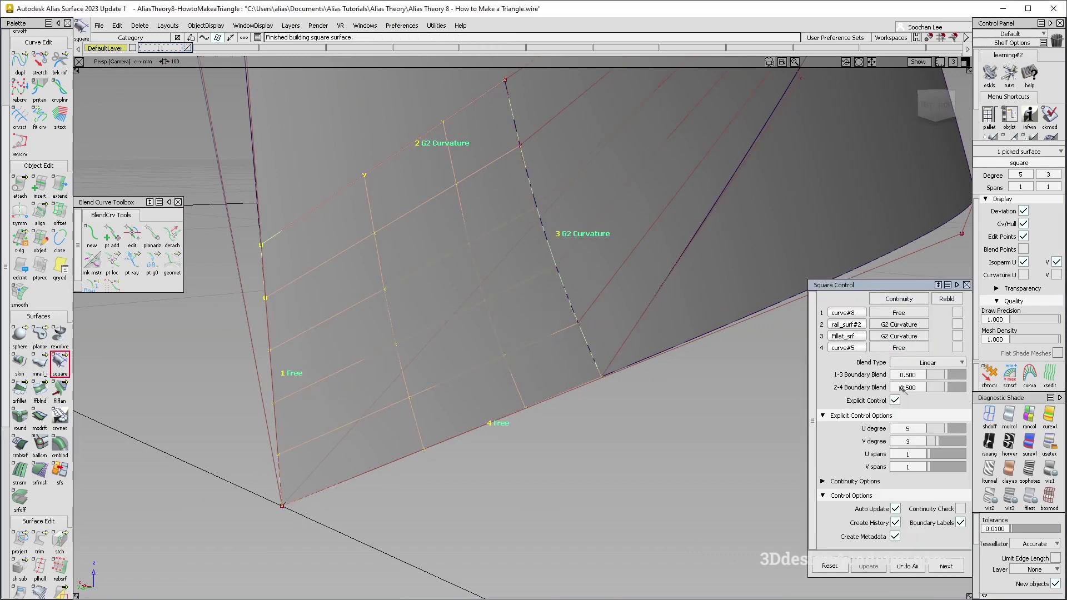
alt+shift+drag(481, 361, 422, 283)
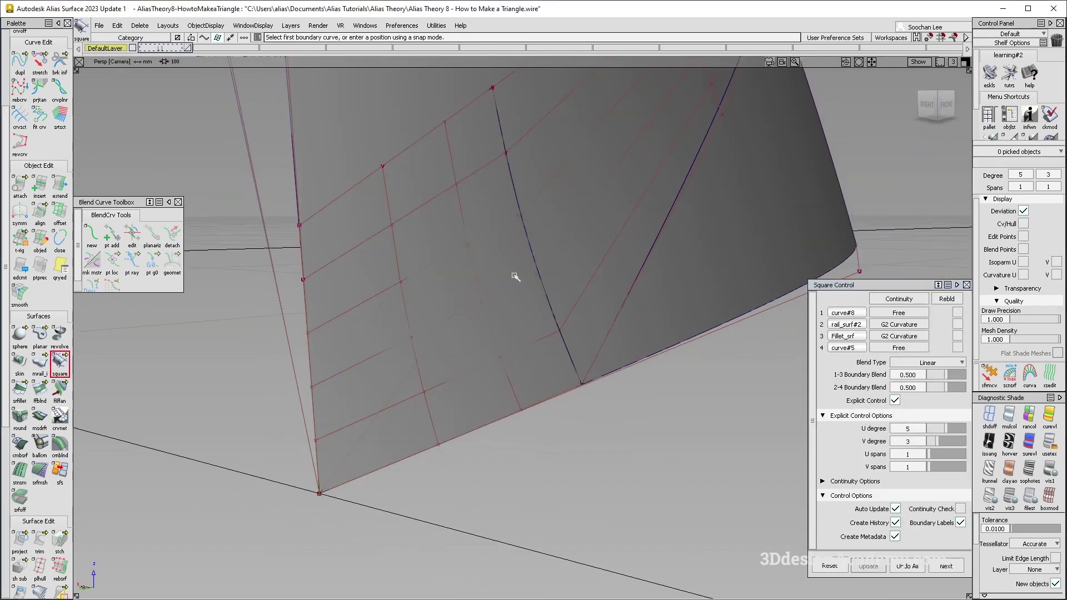
Examine the square surface's CV flow against the fillet and upper surface from several angles.
ctrl+shift+drag(495, 272, 500, 357)
click(389, 182)
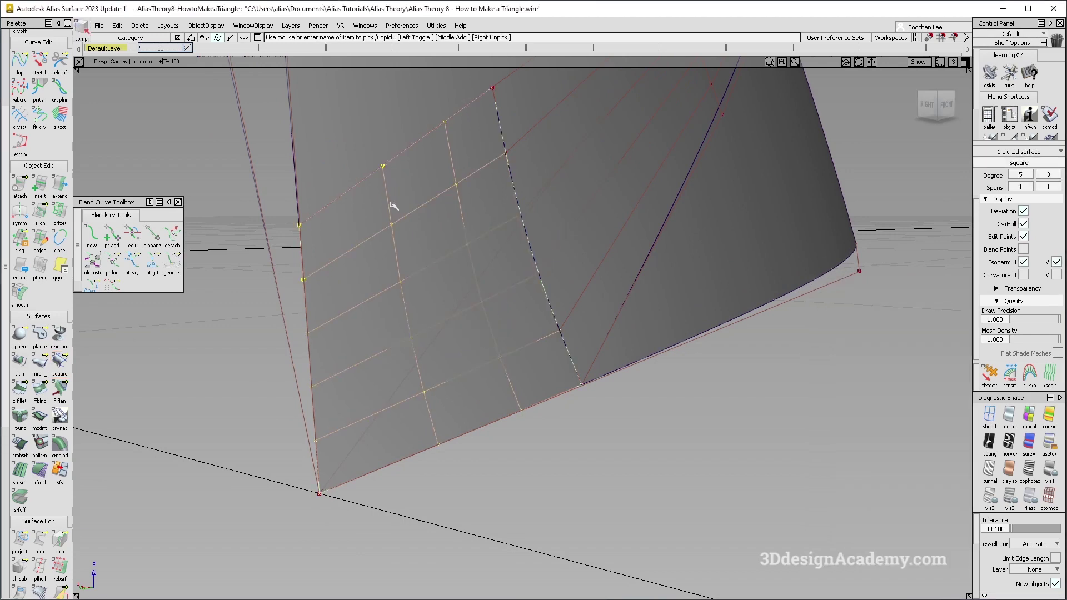
ctrl+shift+drag(461, 408, 617, 345)
ctrl+shift+drag(507, 336, 514, 376)
click(515, 376)
alt+shift+drag(470, 388, 298, 398)
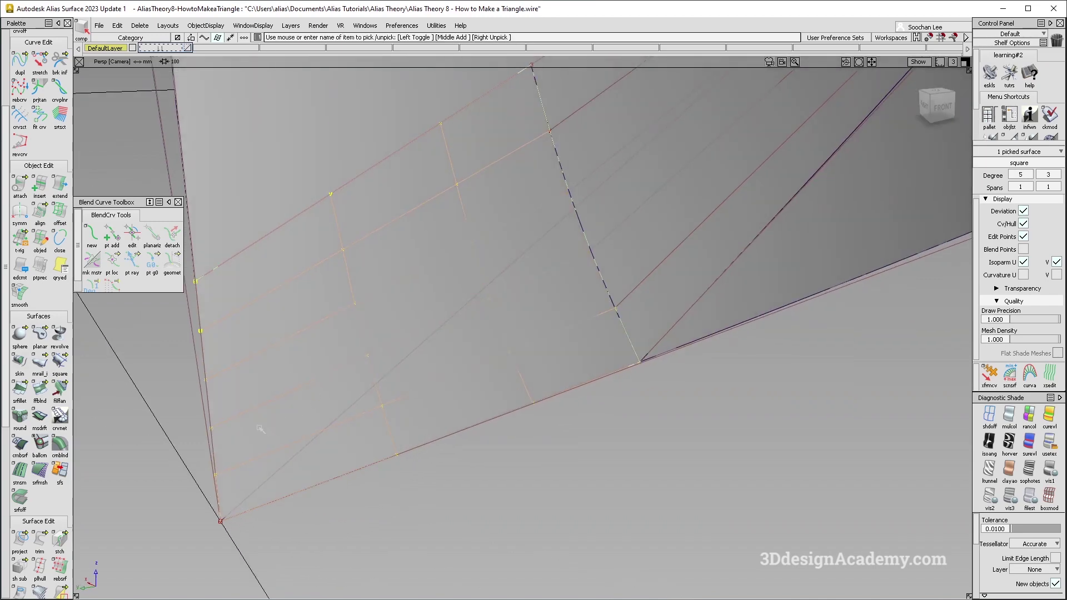
alt+shift+drag(491, 405, 638, 305)
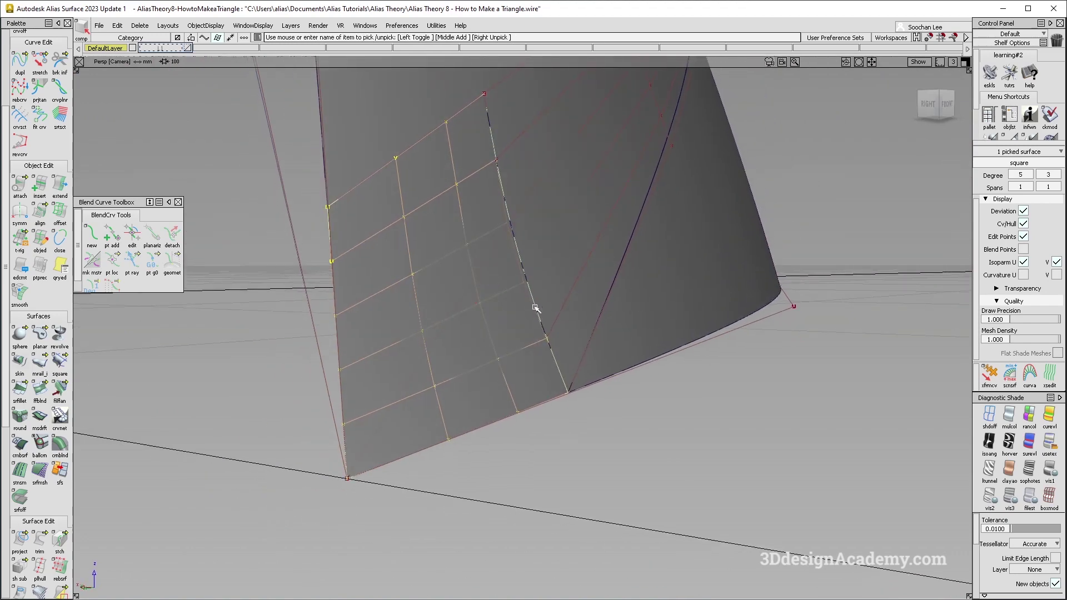
alt+shift+drag(535, 308, 477, 286)
Apply the multicolor diagnostic shade, and switch the surfaces to the user texture shade.
click(779, 328)
click(1011, 416)
alt+shift+right_drag(578, 294, 512, 294)
alt+shift+drag(512, 295, 481, 417)
alt+shift+middle_drag(487, 313, 457, 394)
drag(457, 394, 710, 467)
click(865, 489)
click(1050, 444)
Inspect the shading across the diagonal fillet and the square patch at its start.
key(alt+m)
mouse_move(632, 486)
alt+shift+mouse_down()
mouse_move(612, 405)
mouse_move(701, 350)
mouse_move(705, 367)
alt+shift+mouse_up()
alt+shift+right_drag(705, 367, 684, 347)
alt+shift+middle_drag(684, 348, 654, 380)
alt+shift+drag(655, 381, 603, 383)
alt+shift+drag(604, 374, 636, 396)
ctrl+shift+drag(637, 472, 645, 367)
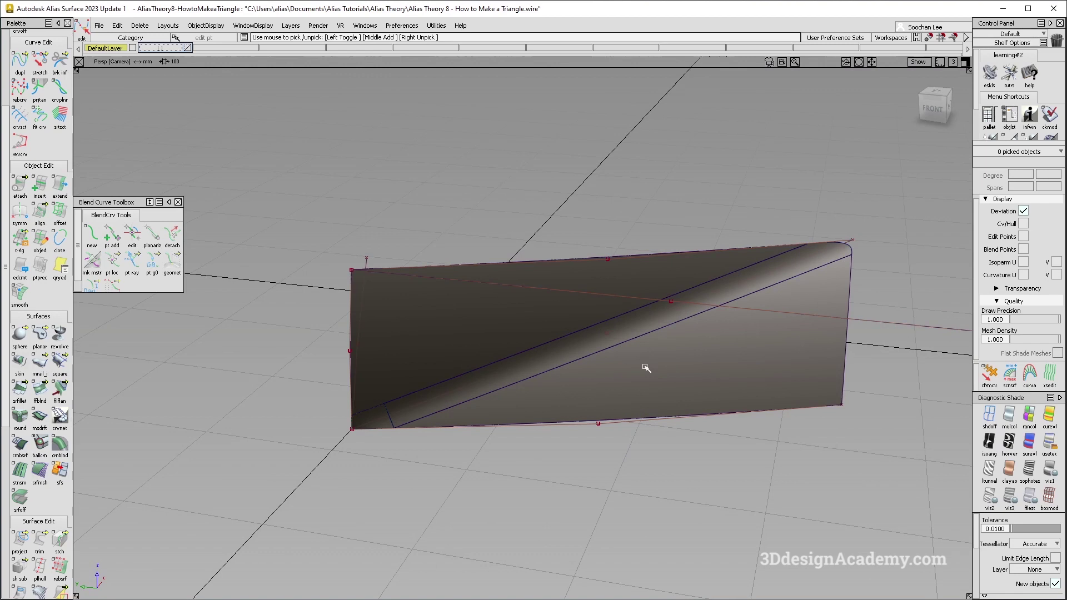